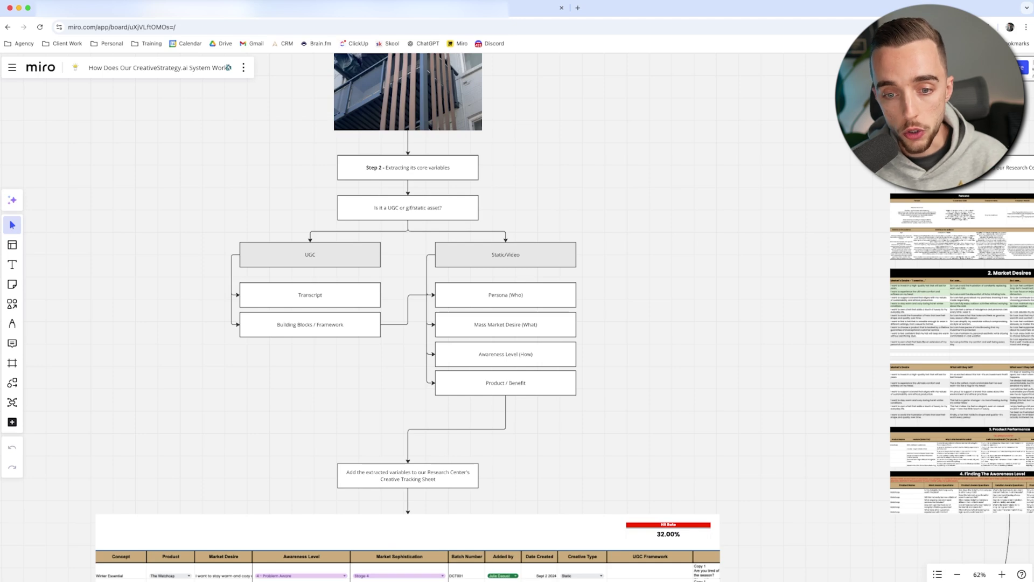
# Move to the Step 1 - Research section and inspect the Market Data box
pyautogui.scroll(3, 511, 303)
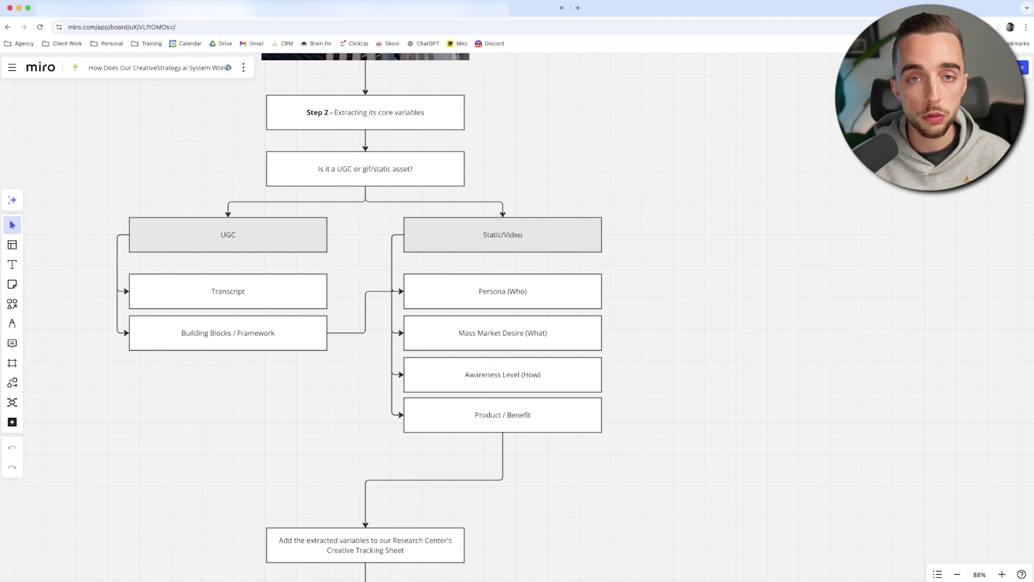
pyautogui.scroll(5, 571, 435)
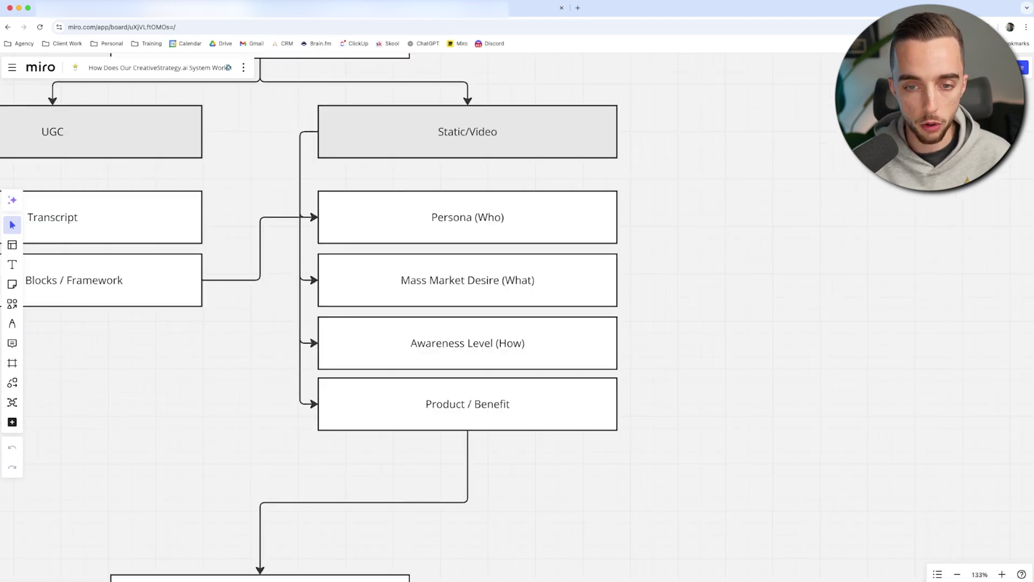
pyautogui.moveTo(667, 224); pyautogui.dragTo(517, 355)
pyautogui.scroll(-3, 468, 281)
pyautogui.hscroll(10, 468, 280)
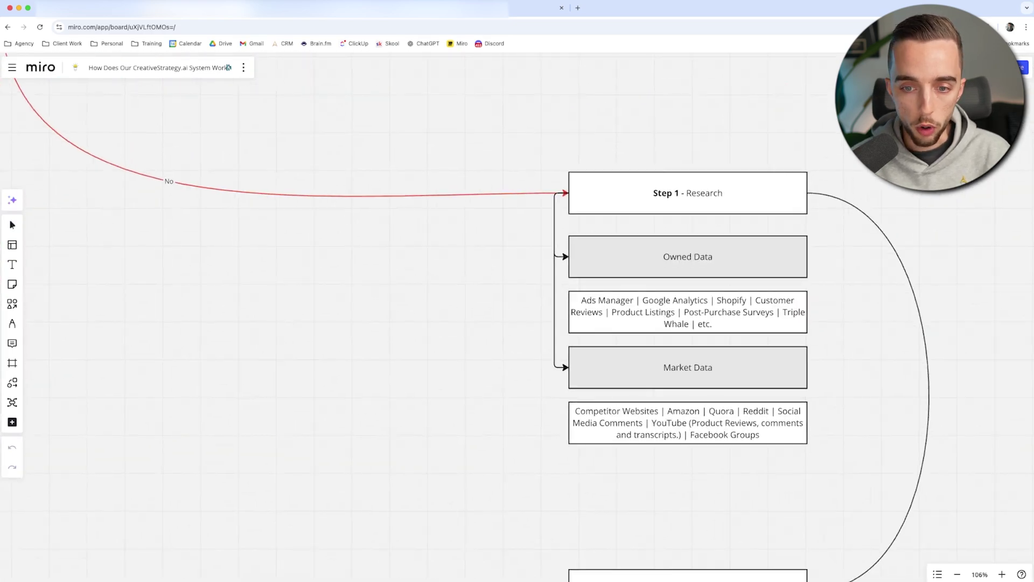
pyautogui.scroll(3, 545, 305)
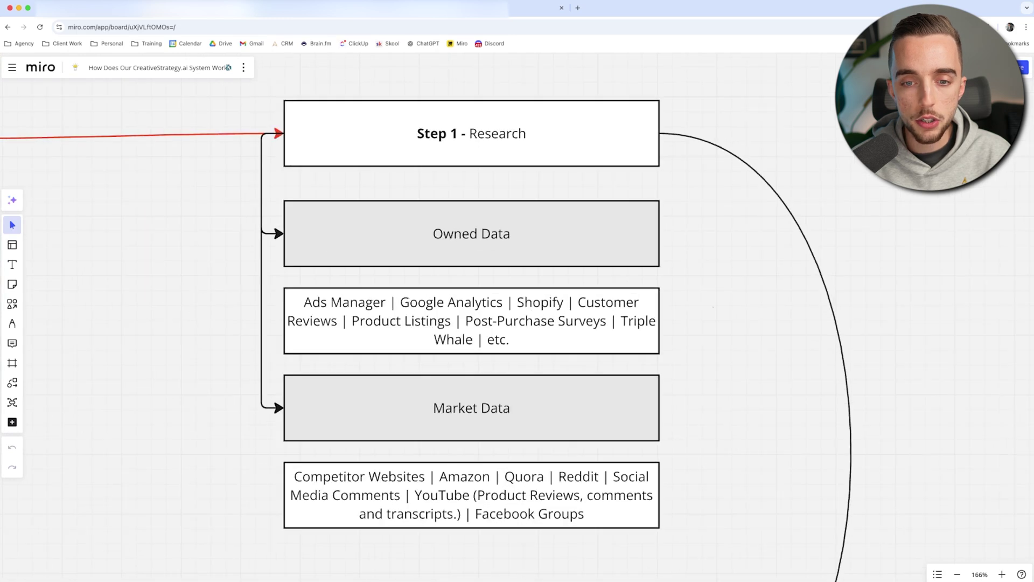
pyautogui.scroll(3, 216, 492)
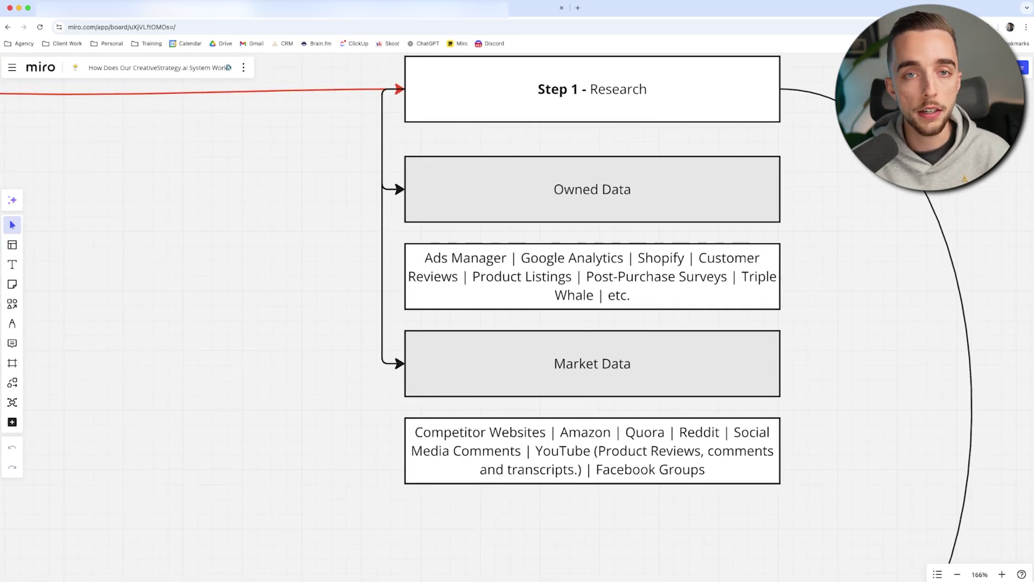
pyautogui.click(592, 363)
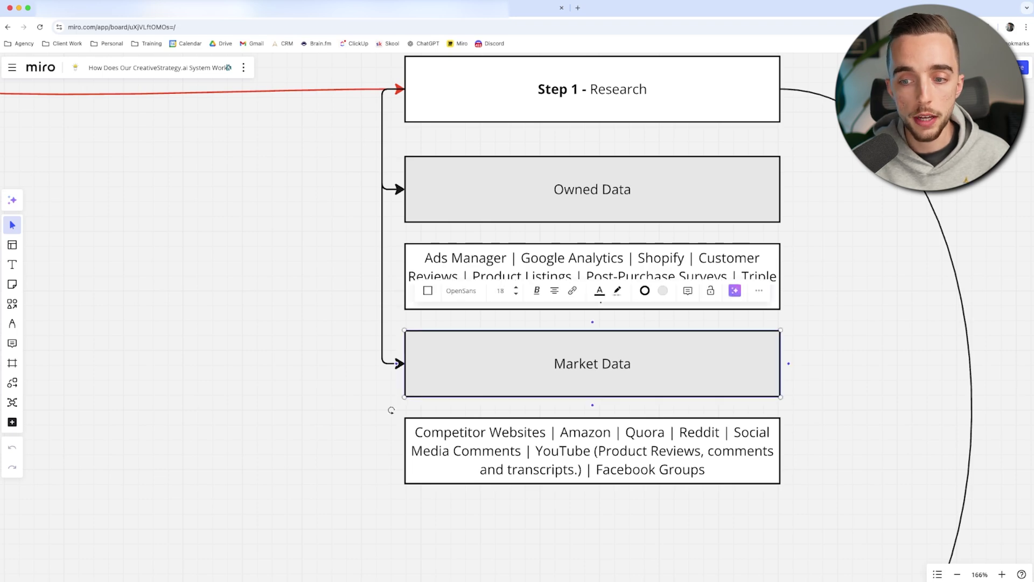
pyautogui.press('Escape')
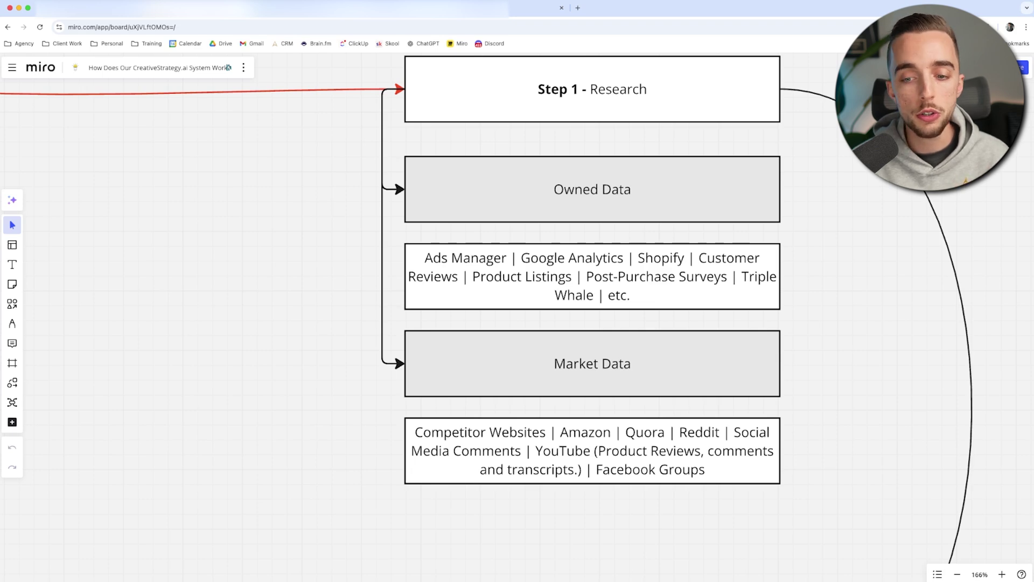
# Inspect the competitor sources and owned data sources boxes in turn
pyautogui.click(413, 476)
pyautogui.press('Escape')
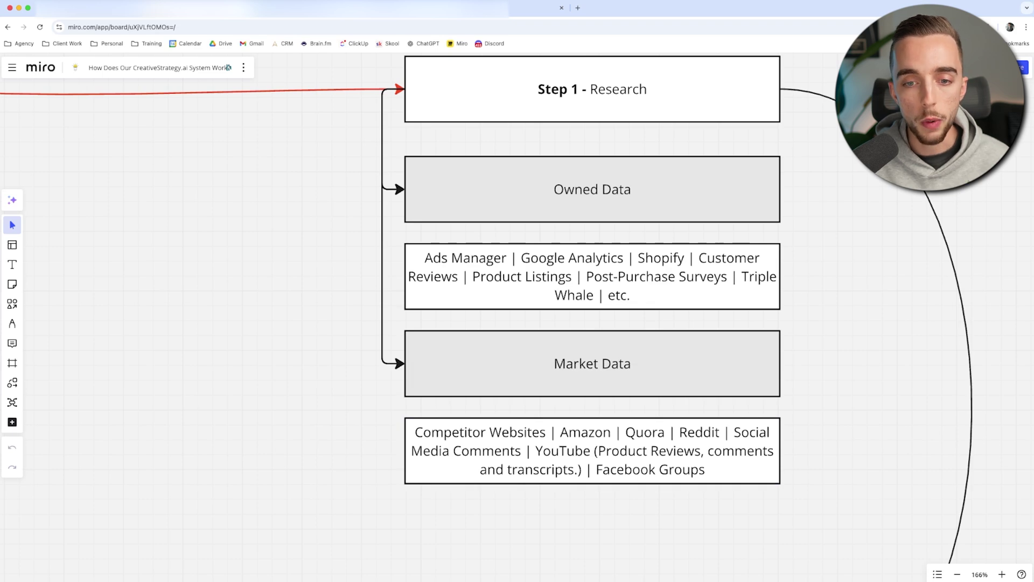
pyautogui.click(407, 307)
pyautogui.press('Escape')
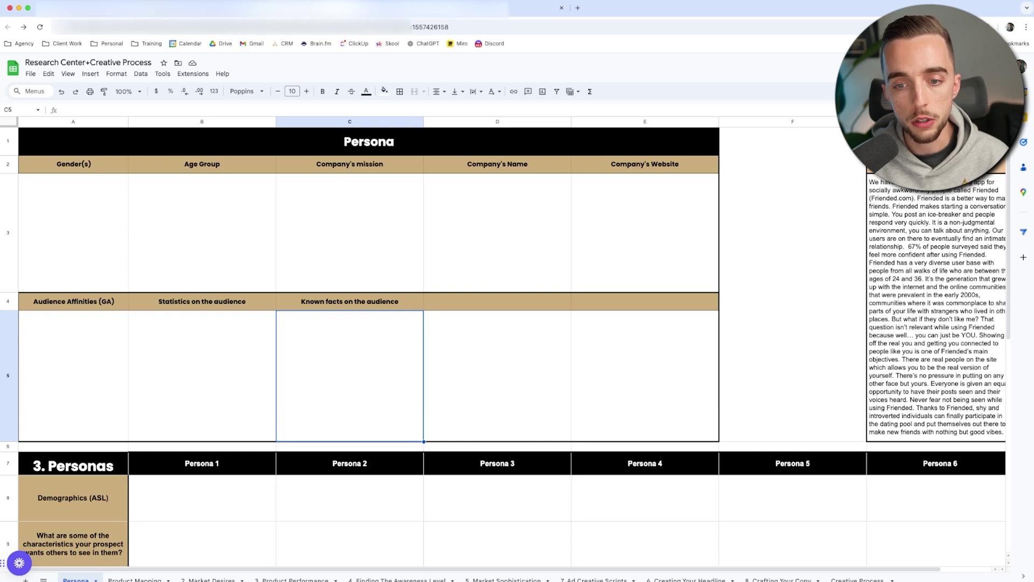
pyautogui.click(792, 285)
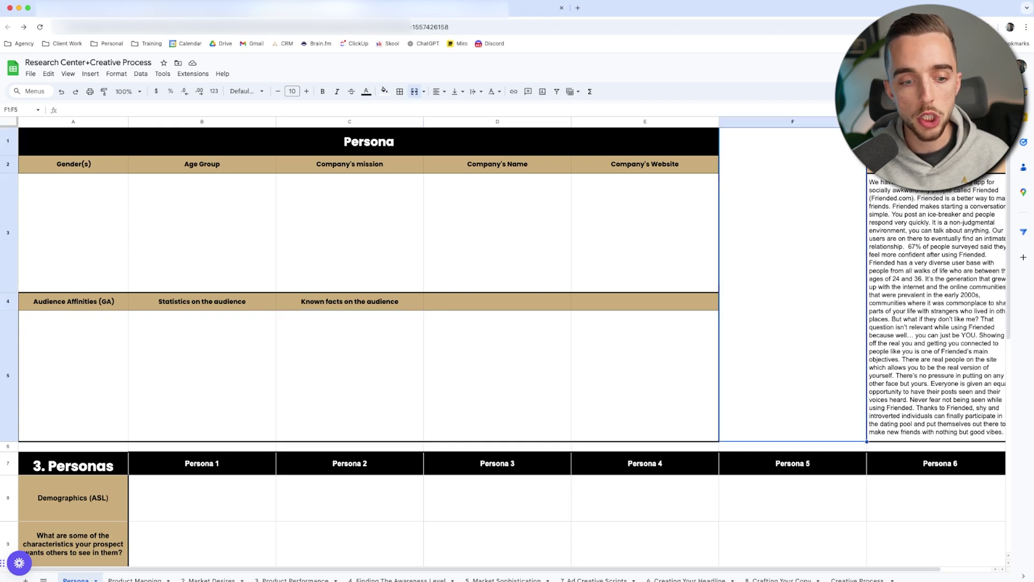
pyautogui.click(497, 376)
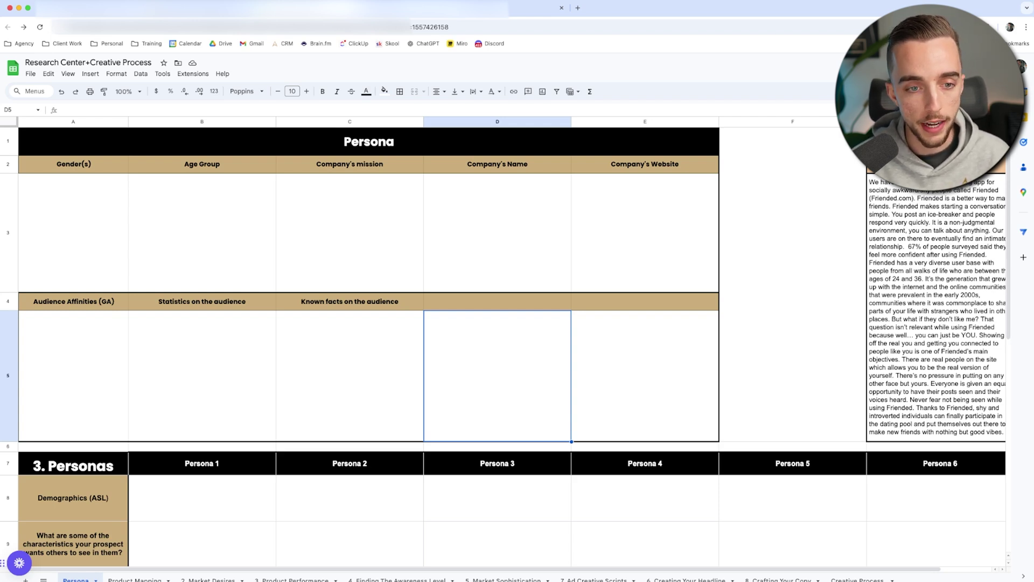
pyautogui.click(74, 233)
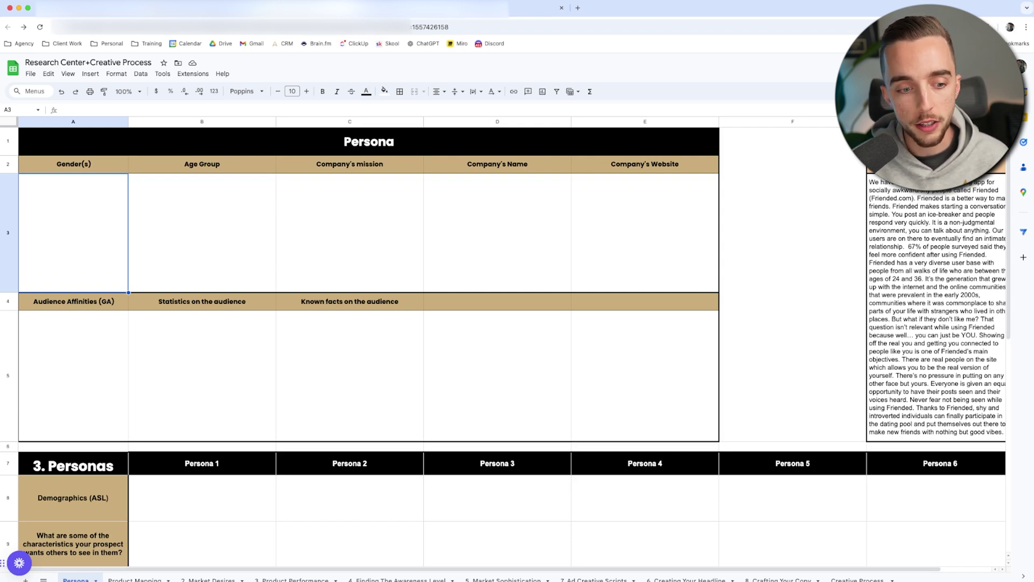
pyautogui.click(202, 376)
pyautogui.click(202, 232)
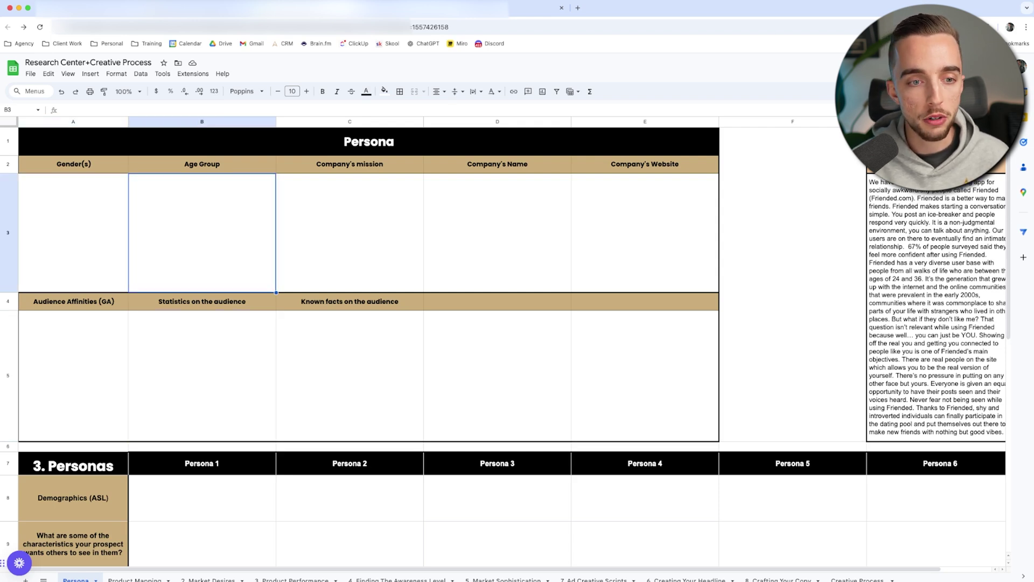
pyautogui.click(73, 232)
pyautogui.click(202, 233)
pyautogui.click(202, 376)
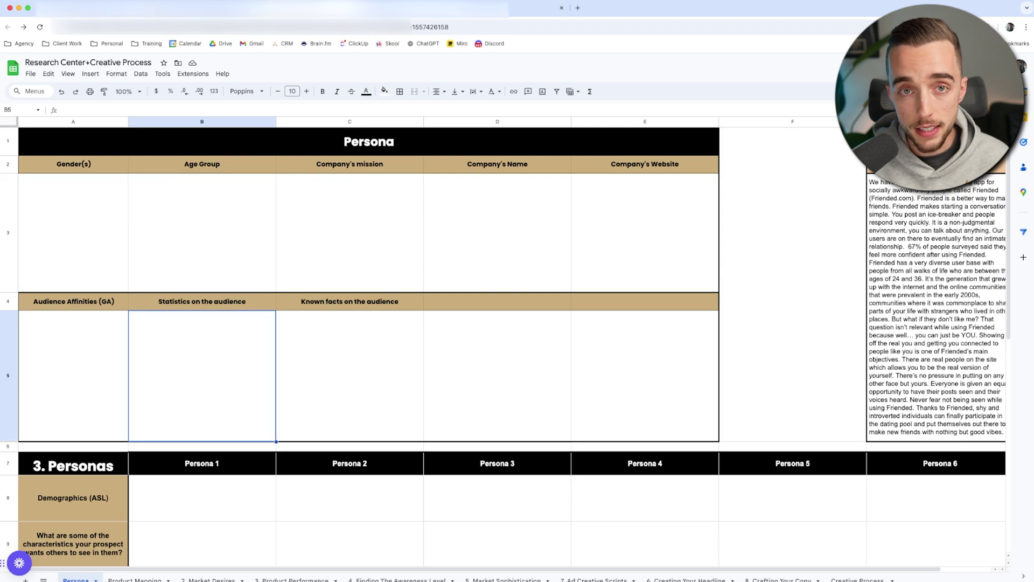
pyautogui.click(350, 376)
pyautogui.scroll(-6, 505, 345)
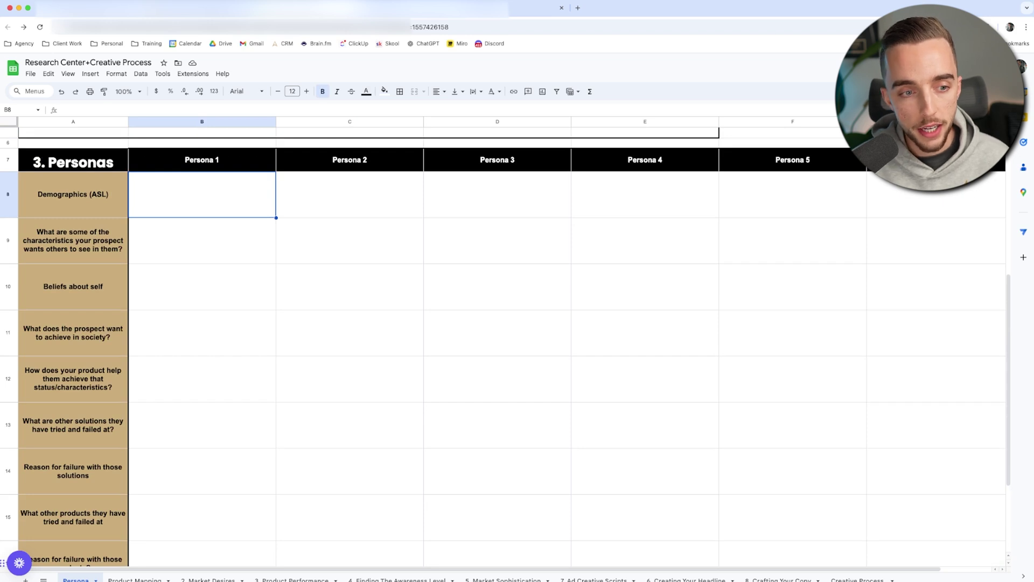
pyautogui.click(73, 240)
pyautogui.click(202, 240)
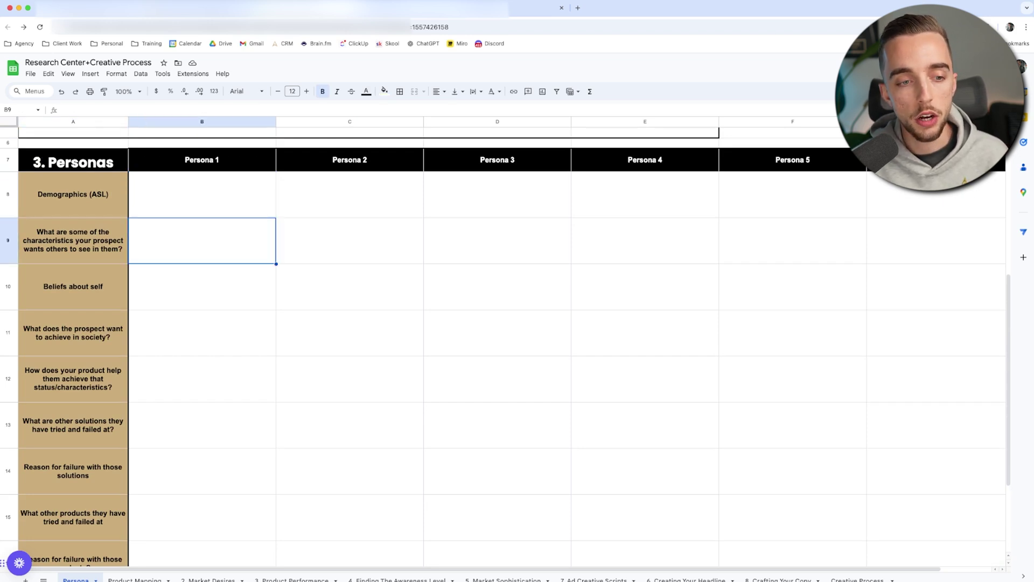
pyautogui.scroll(-1, 506, 344)
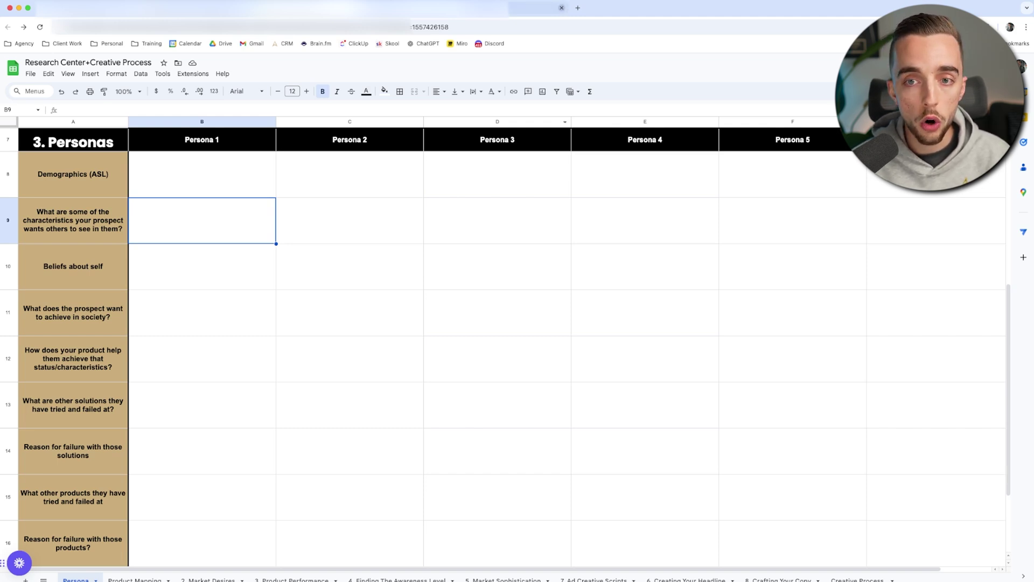
# Find the Amazon Reviews Exporter store page, then select cells A8–A16 of the exported reviews sheet
pyautogui.press('super+t')
pyautogui.write('chrome web store')
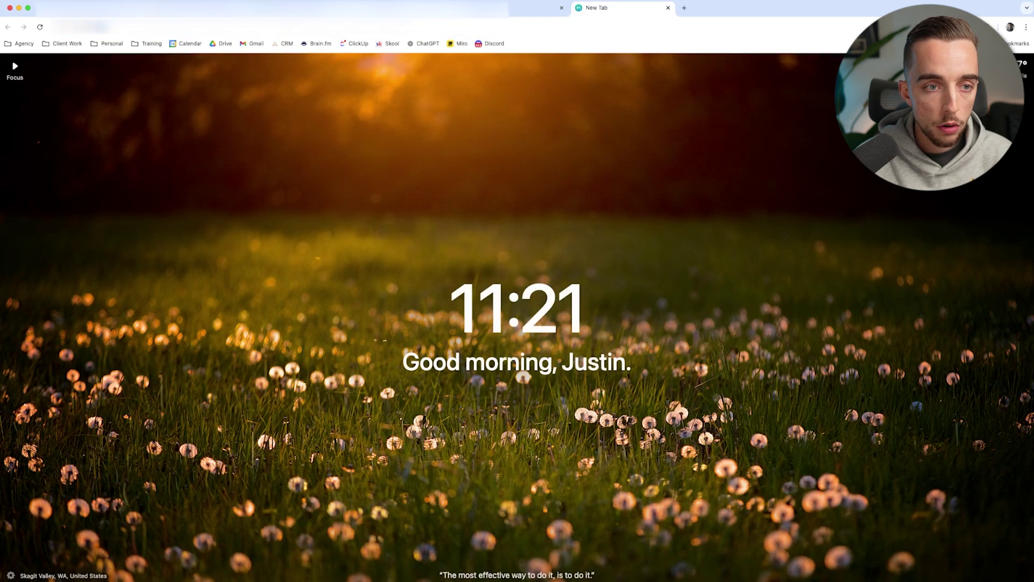
pyautogui.press('Return')
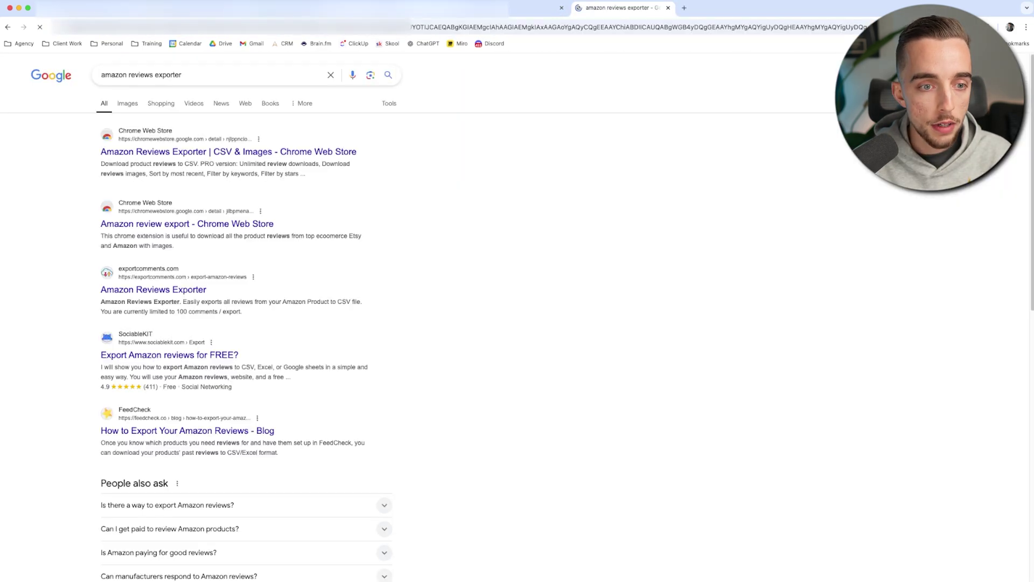
pyautogui.click(227, 151)
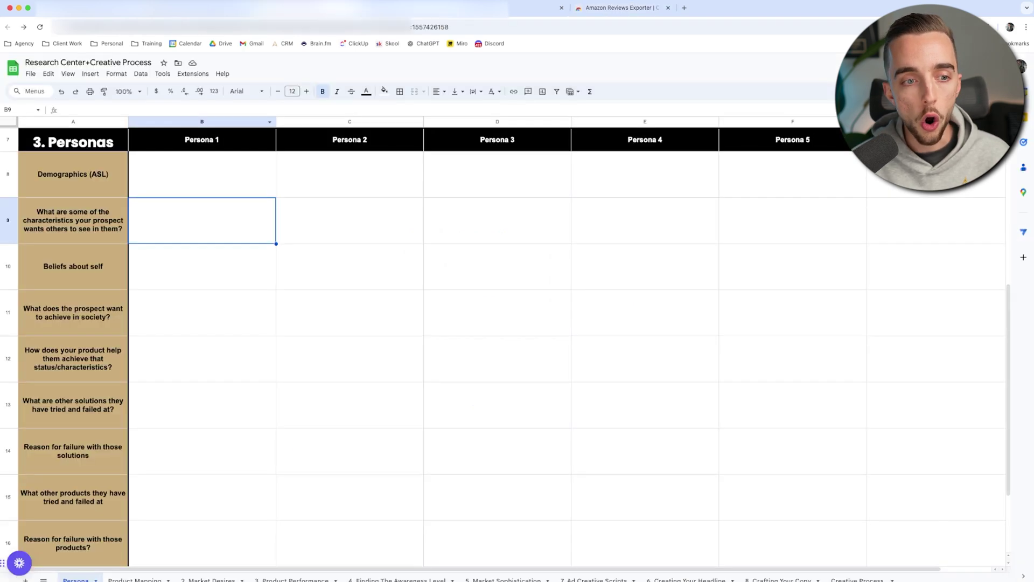
pyautogui.moveTo(73, 175); pyautogui.dragTo(74, 543)
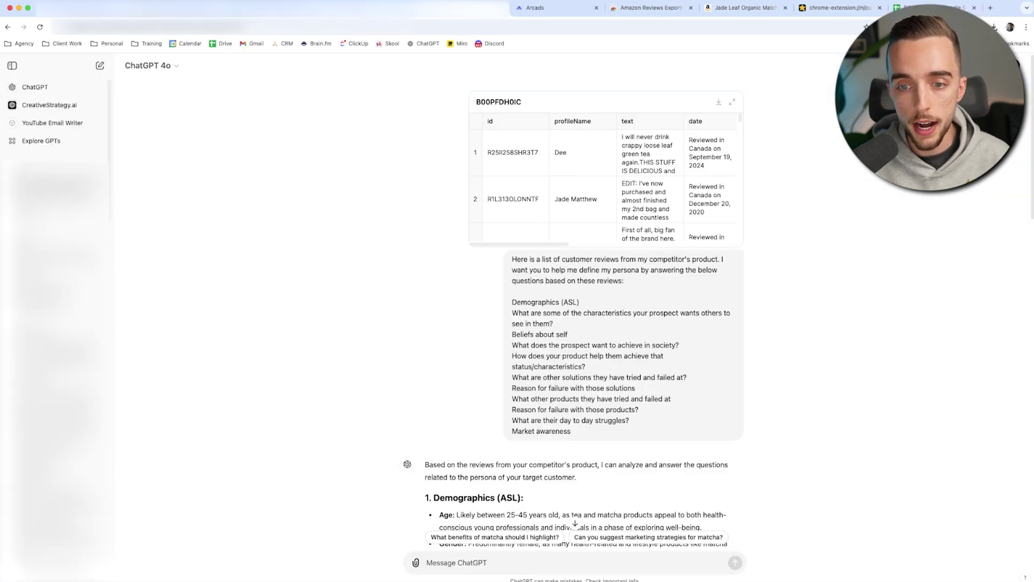
# Read through the matcha review analysis, from the struggles sections down to Market Awareness
pyautogui.scroll(-1, 574, 324)
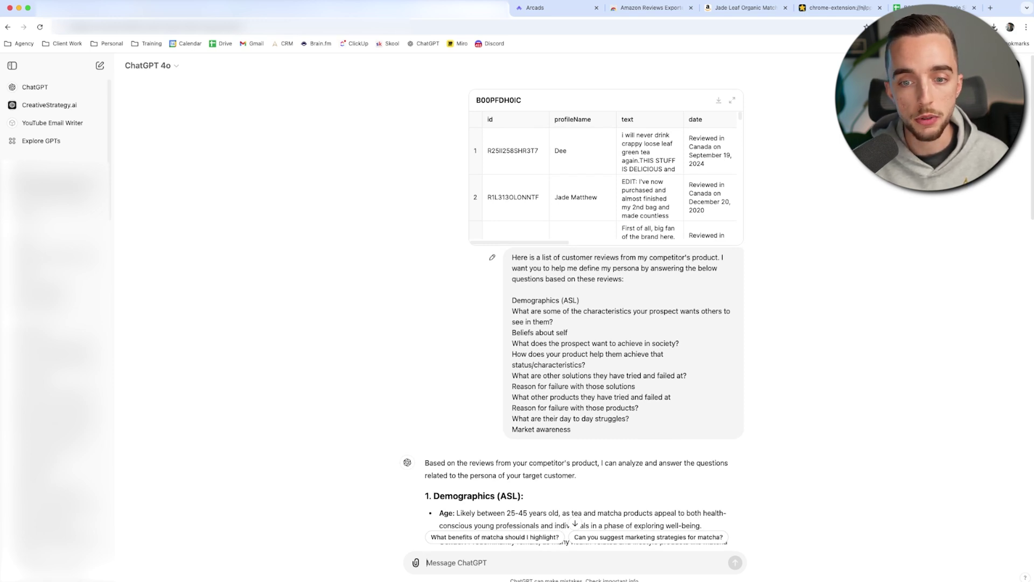
pyautogui.scroll(-4, 574, 323)
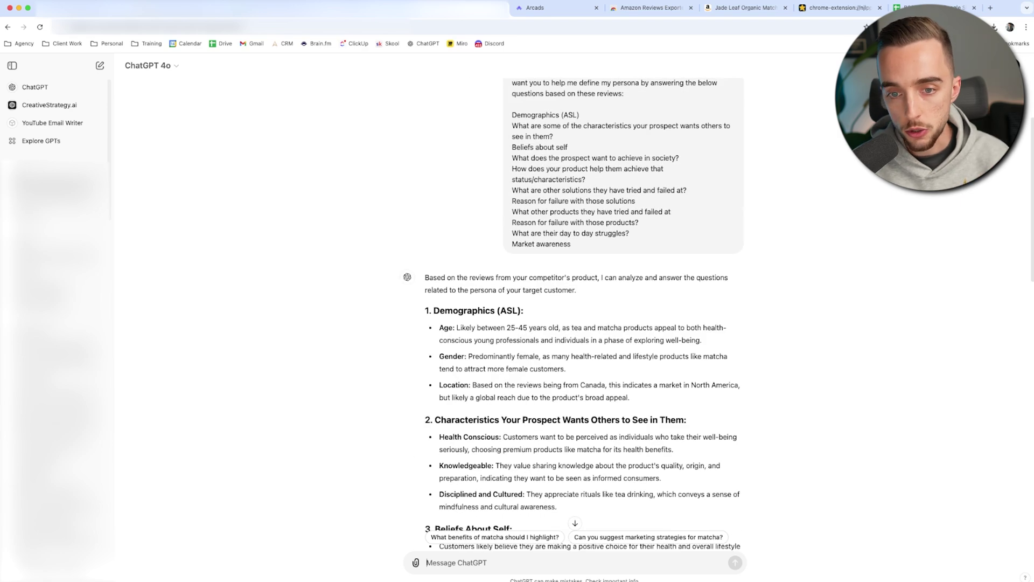
pyautogui.scroll(-2, 574, 324)
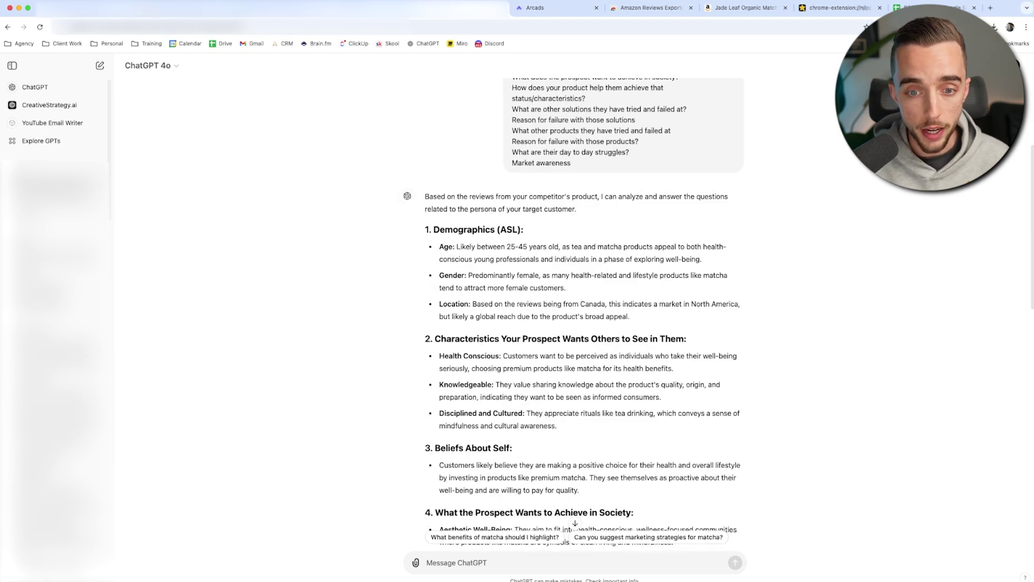
pyautogui.scroll(-2, 574, 323)
pyautogui.scroll(-3, 574, 324)
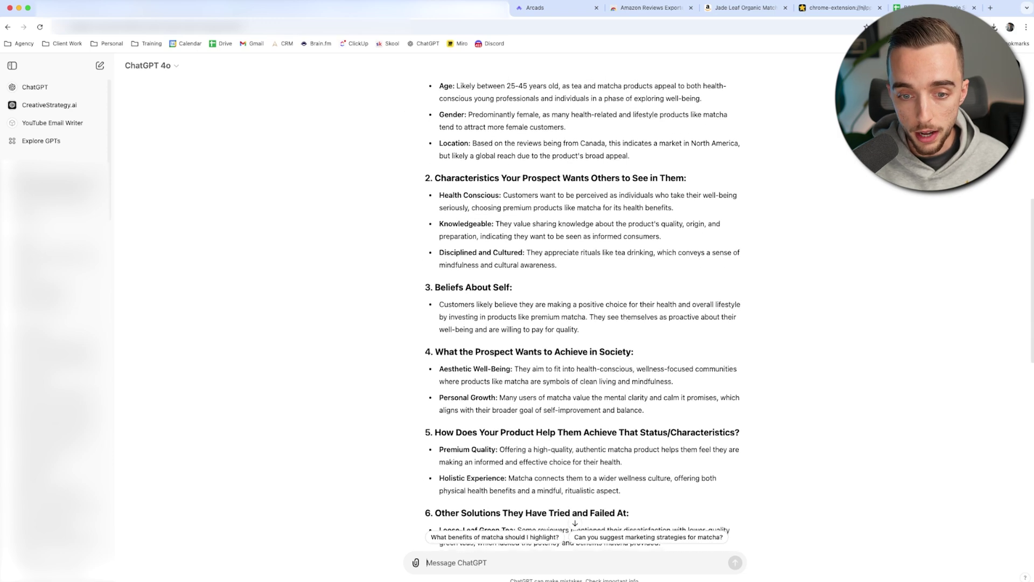
pyautogui.scroll(-3, 573, 323)
pyautogui.scroll(-8, 574, 323)
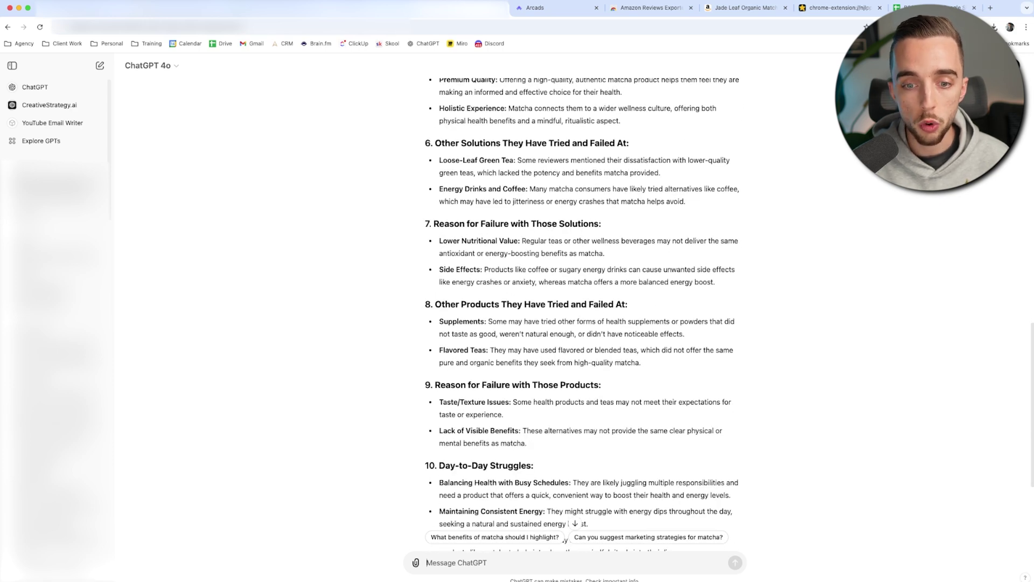
pyautogui.scroll(-6, 573, 324)
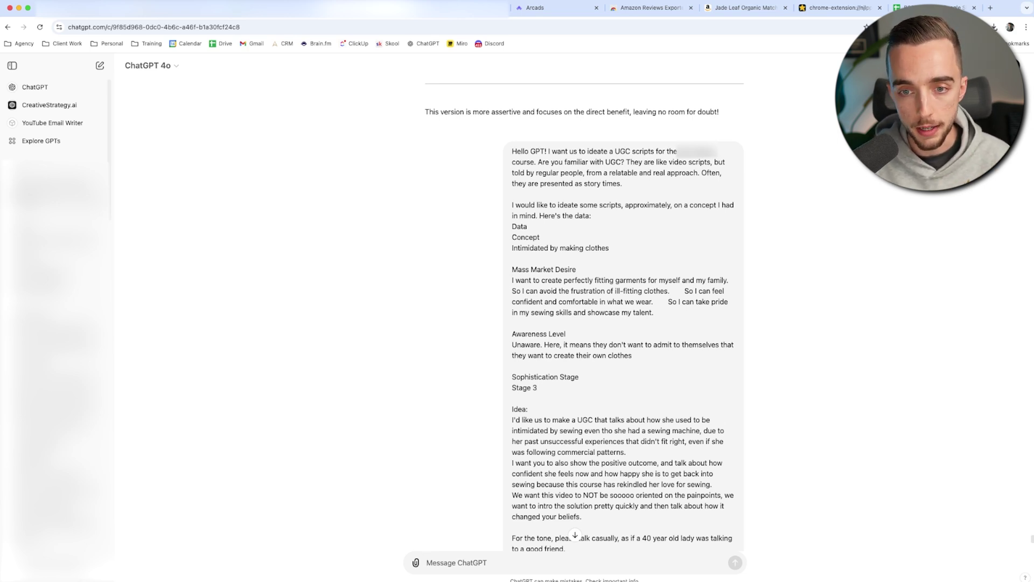
pyautogui.moveTo(492, 151)
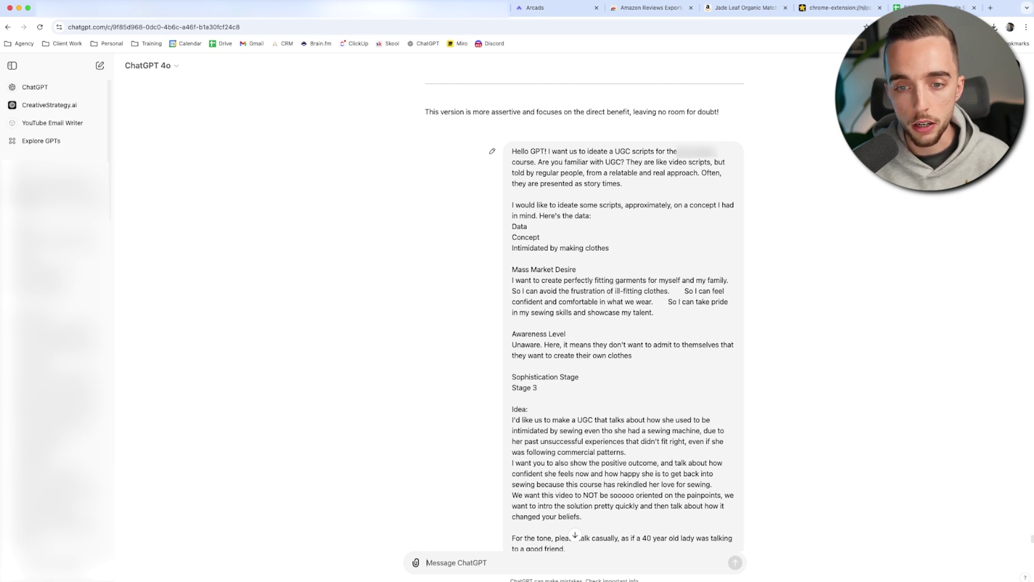
pyautogui.scroll(-1, 585, 318)
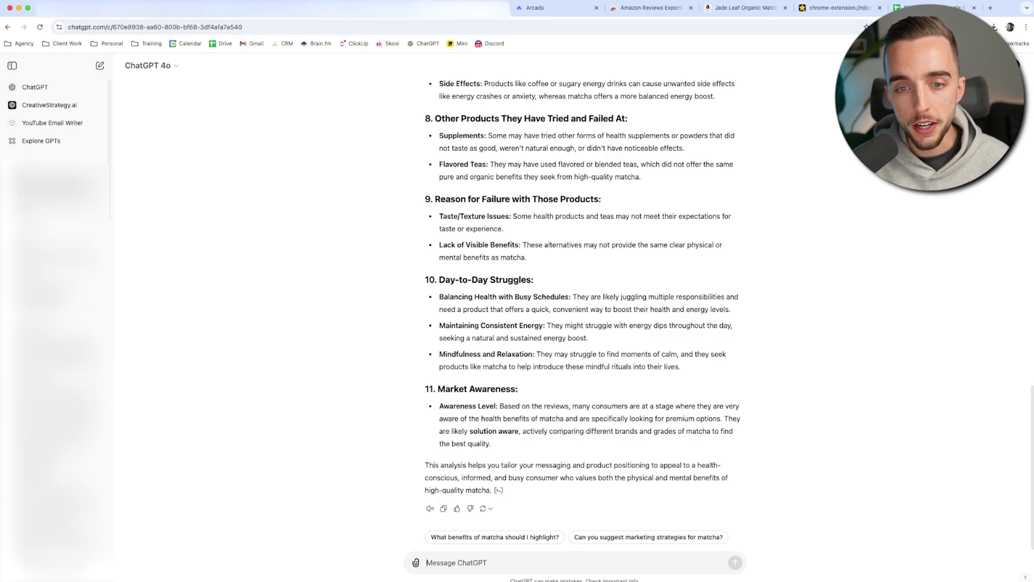
pyautogui.scroll(4, 584, 306)
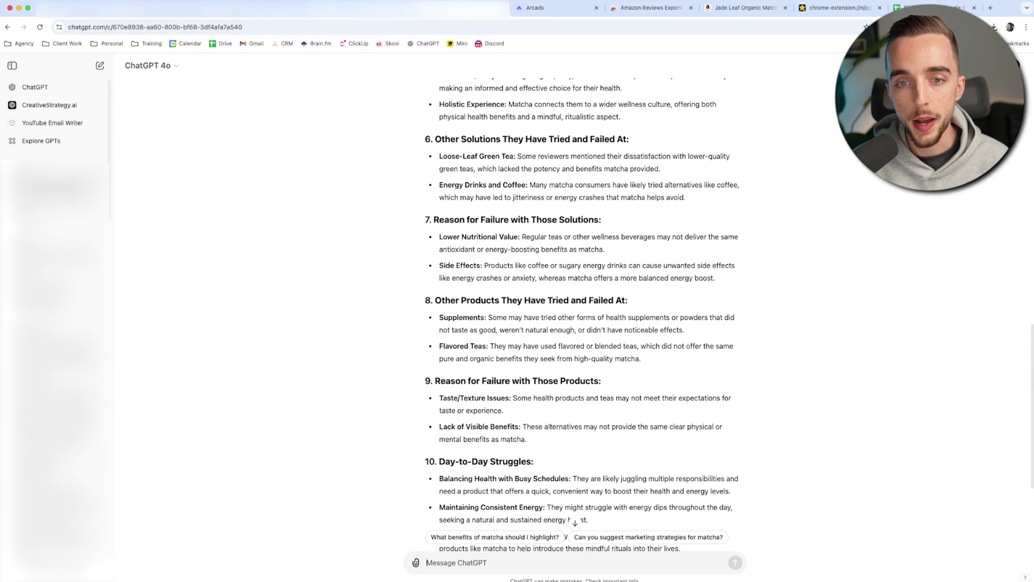
pyautogui.scroll(5, 584, 306)
pyautogui.scroll(-8, 584, 305)
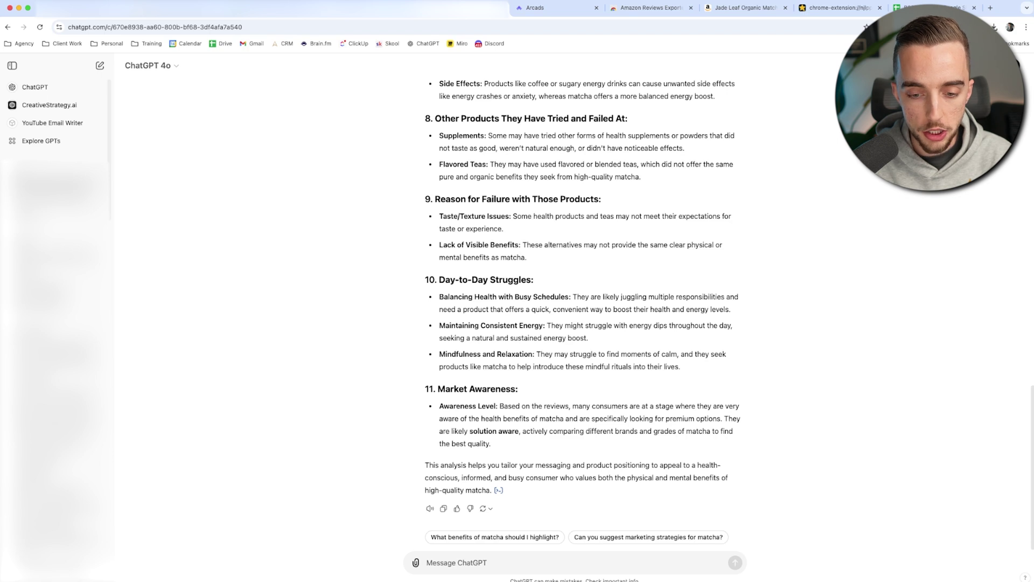
# Ask 'What are some of my market's mass desires?' framed as 'I want to' statements
pyautogui.write("What are some of my market's mass desires")
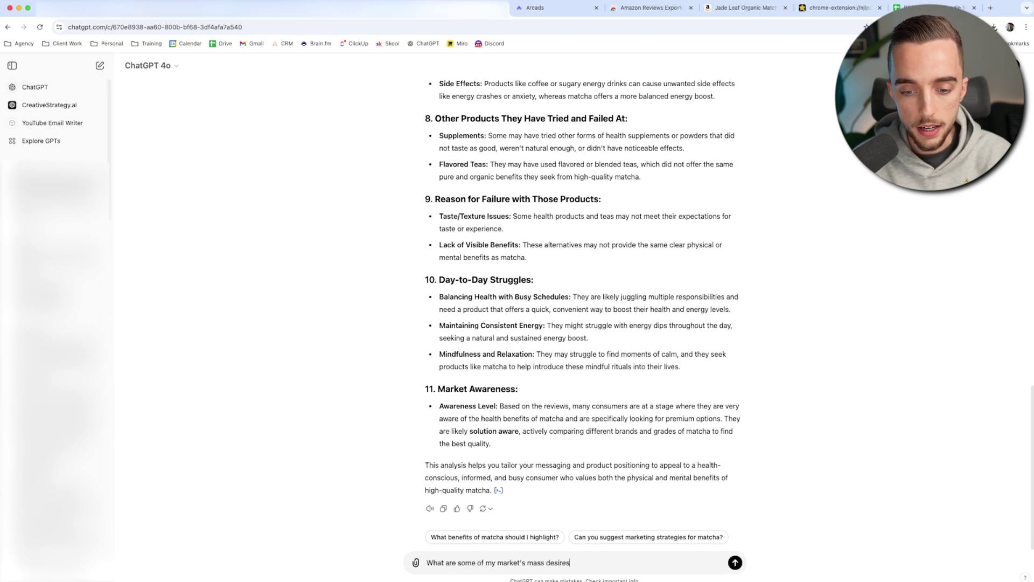
pyautogui.write('?')
pyautogui.press('Return')
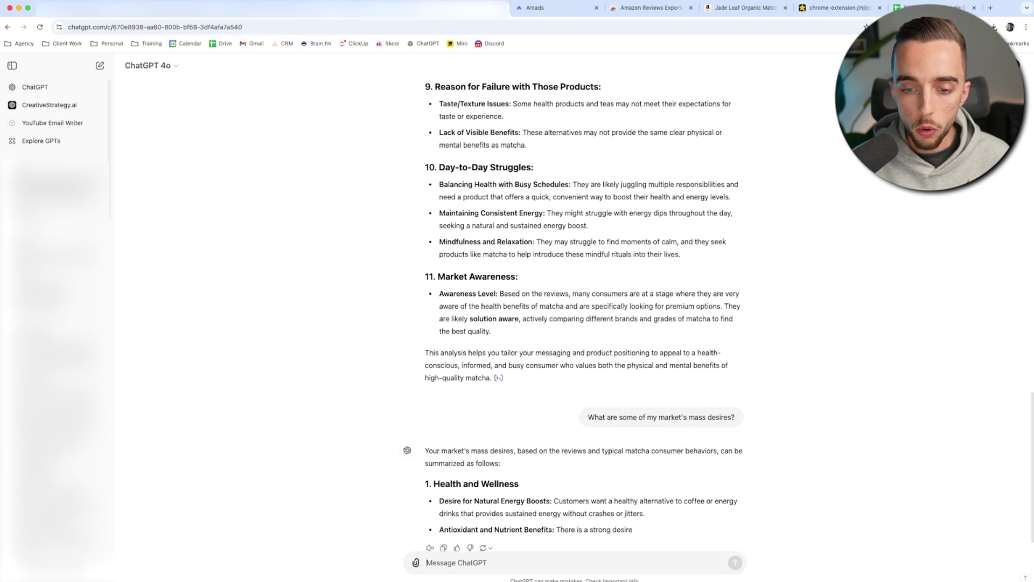
pyautogui.hotkey('shift', 'Return')
pyautogui.hotkey('shift', 'Return')
pyautogui.write('P')
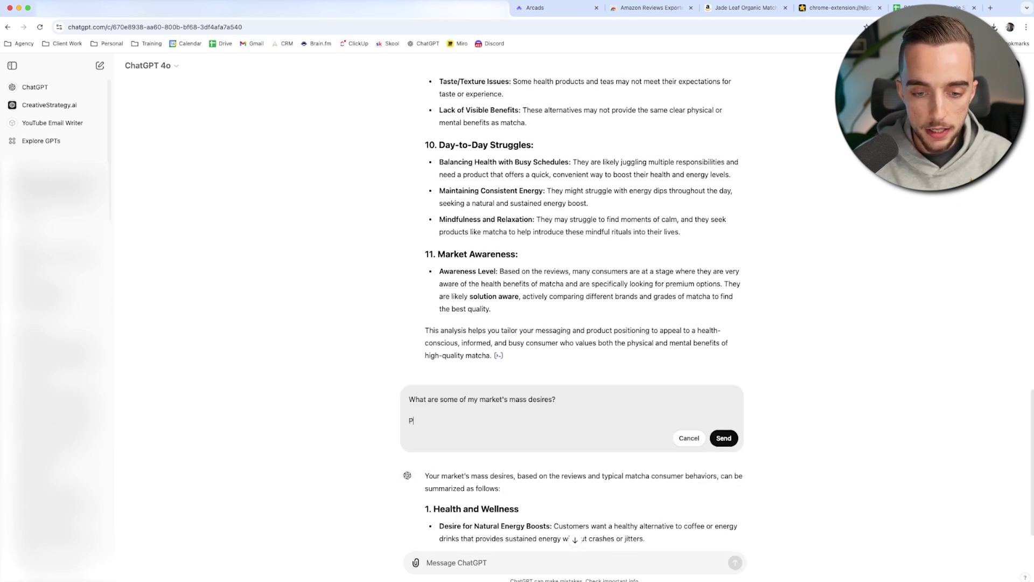
pyautogui.write('lease frame those as "I')
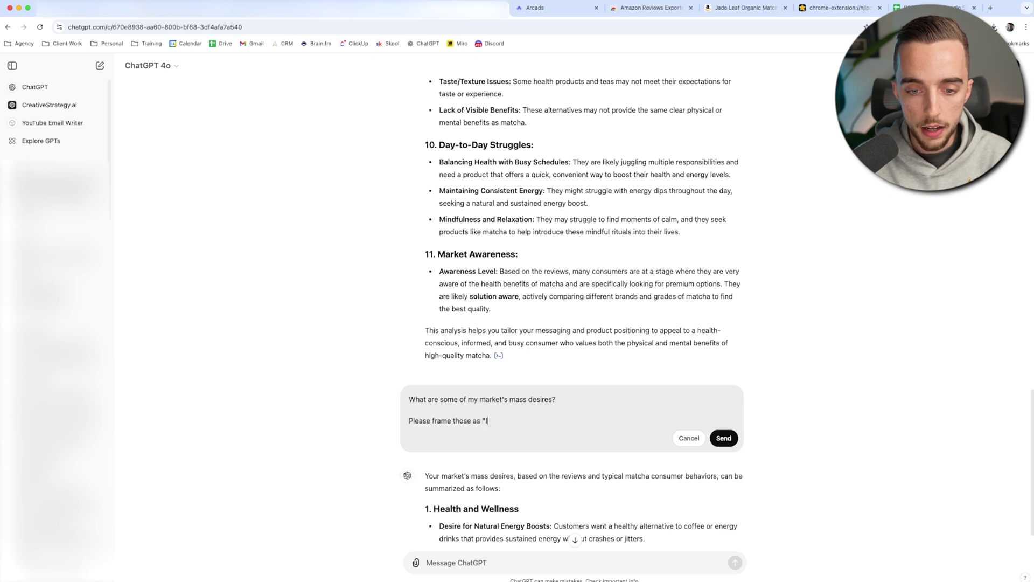
pyautogui.write(' want to" statements.')
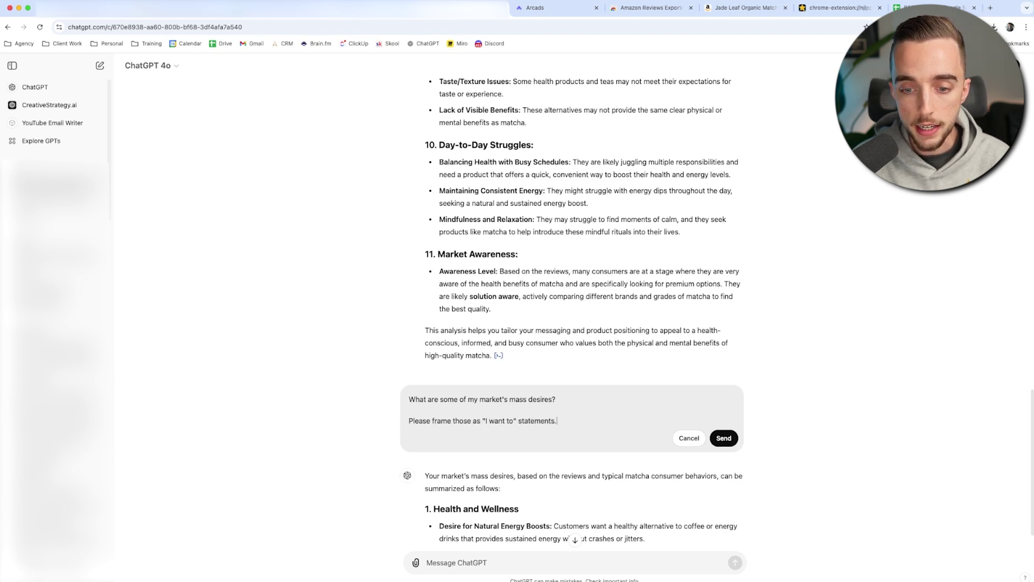
pyautogui.hotkey('shift', 'Return')
pyautogui.press('Return')
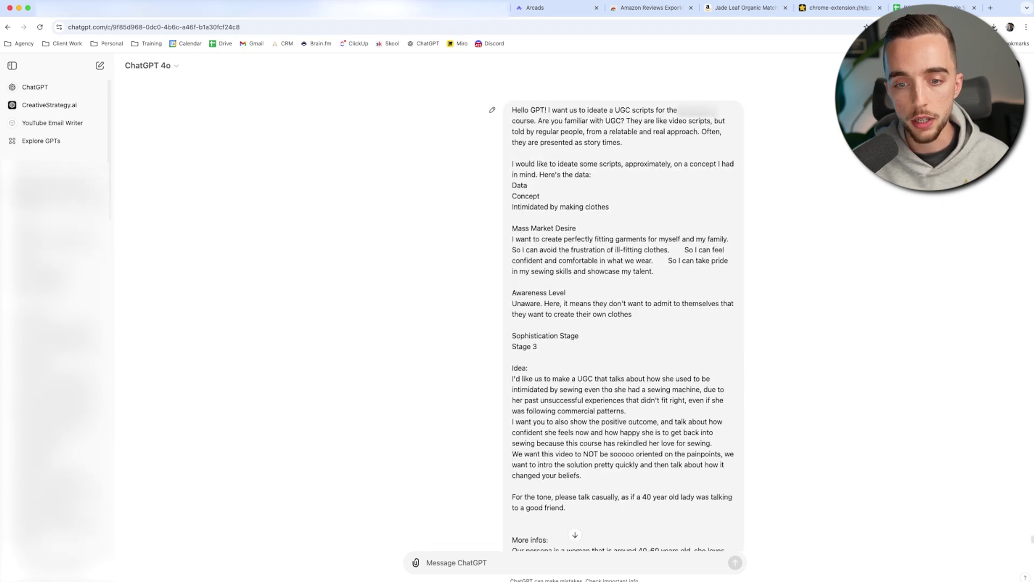
# Review the sewing-course prompt past Sophistication Stage 3 and highlight its Idea paragraph
pyautogui.scroll(-3, 616, 312)
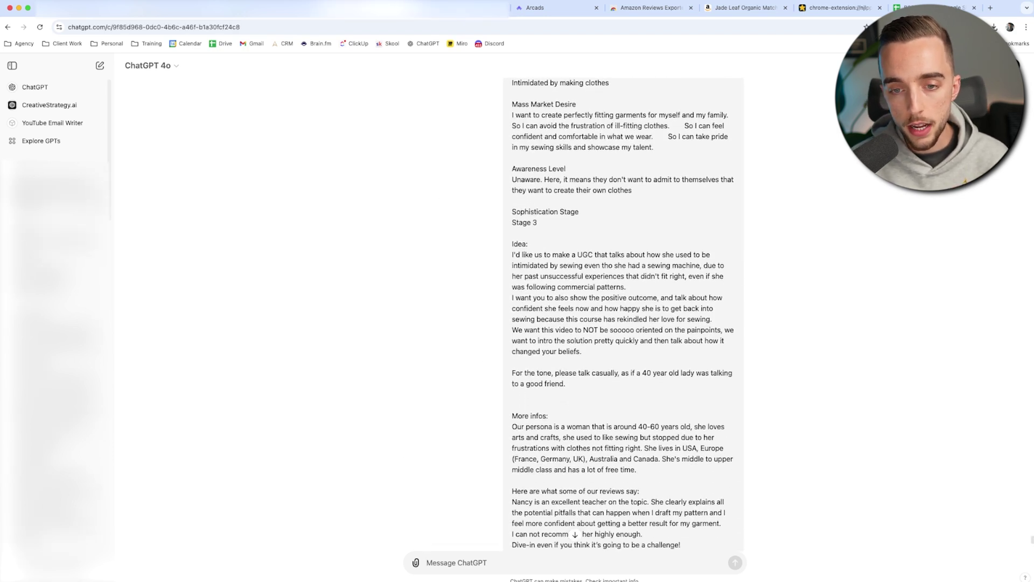
pyautogui.moveTo(512, 208); pyautogui.dragTo(538, 223)
pyautogui.click(538, 223)
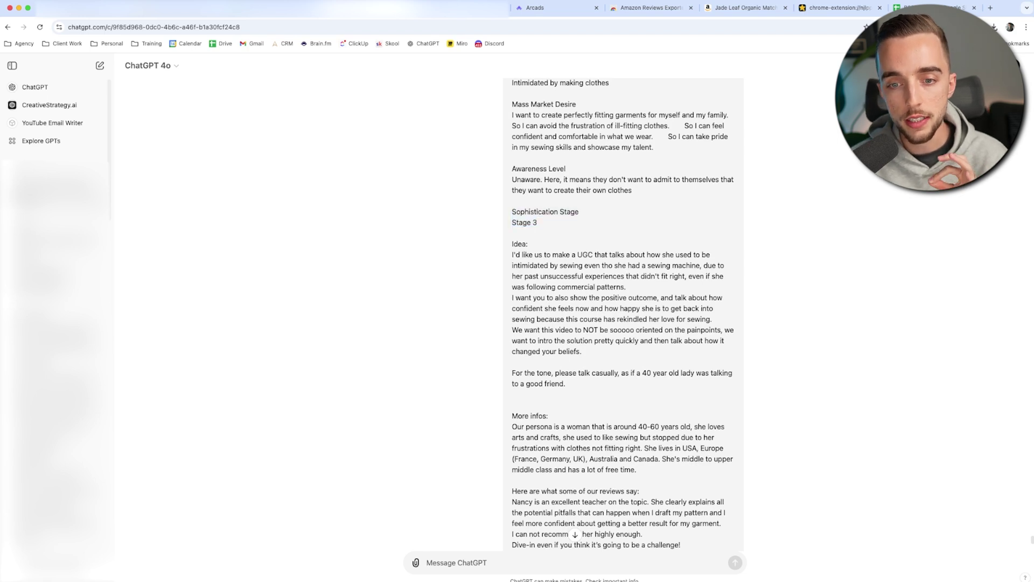
pyautogui.scroll(-1, 623, 312)
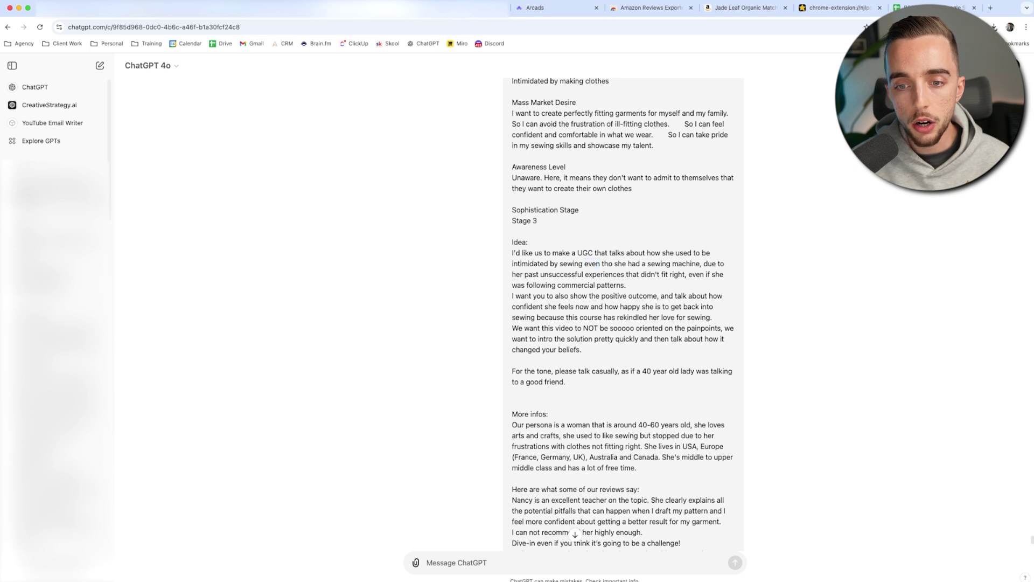
pyautogui.tripleClick(593, 264)
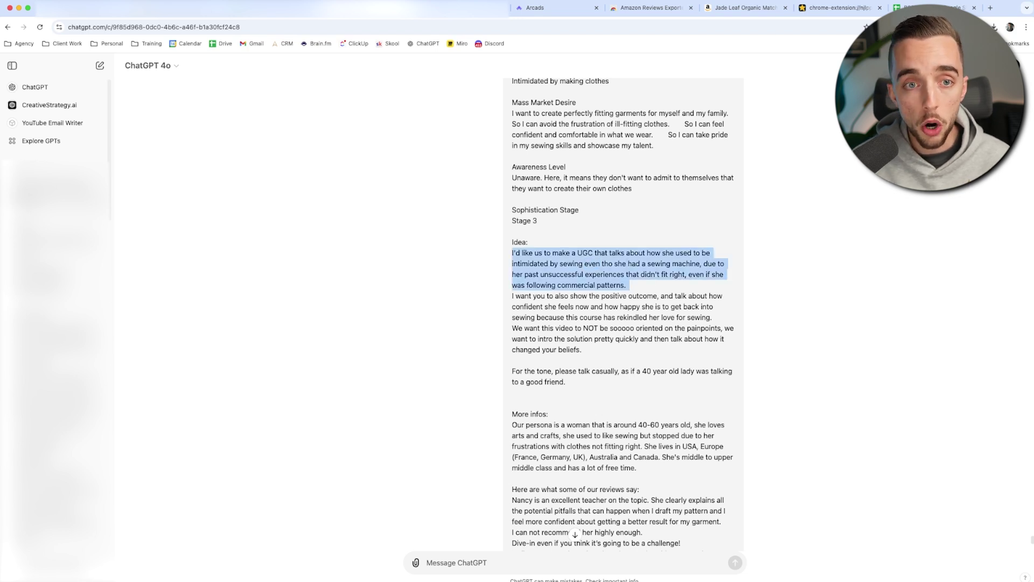
pyautogui.click(190, 8)
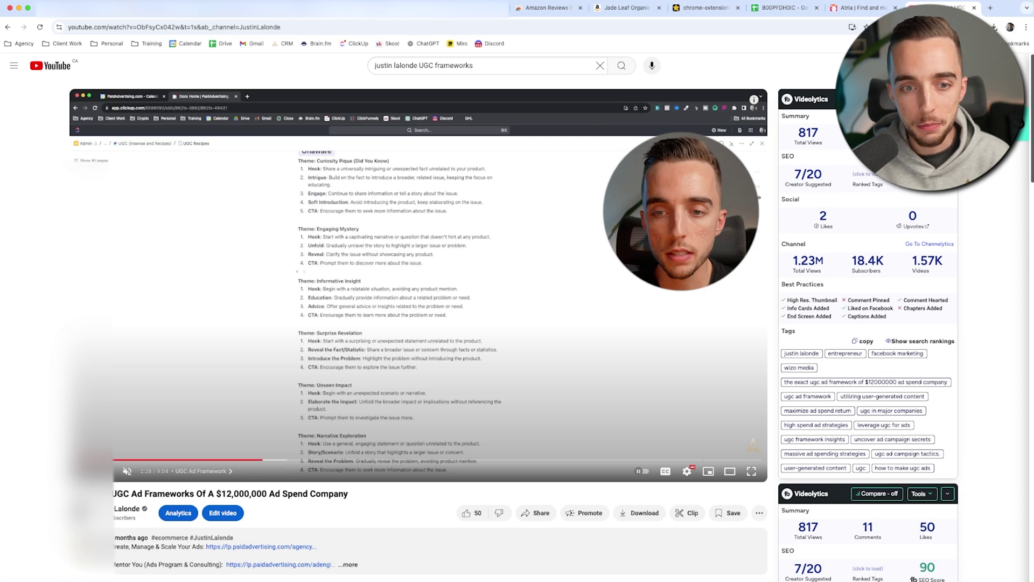
# Rewind the UGC frameworks video a few seconds, then jump ahead to 4:27
pyautogui.press('j')
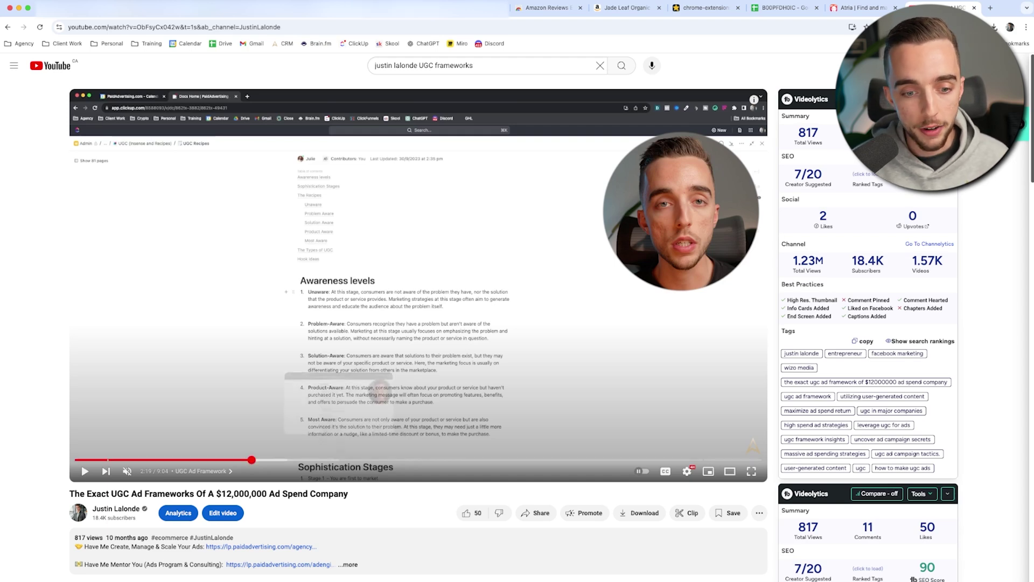
pyautogui.click(412, 459)
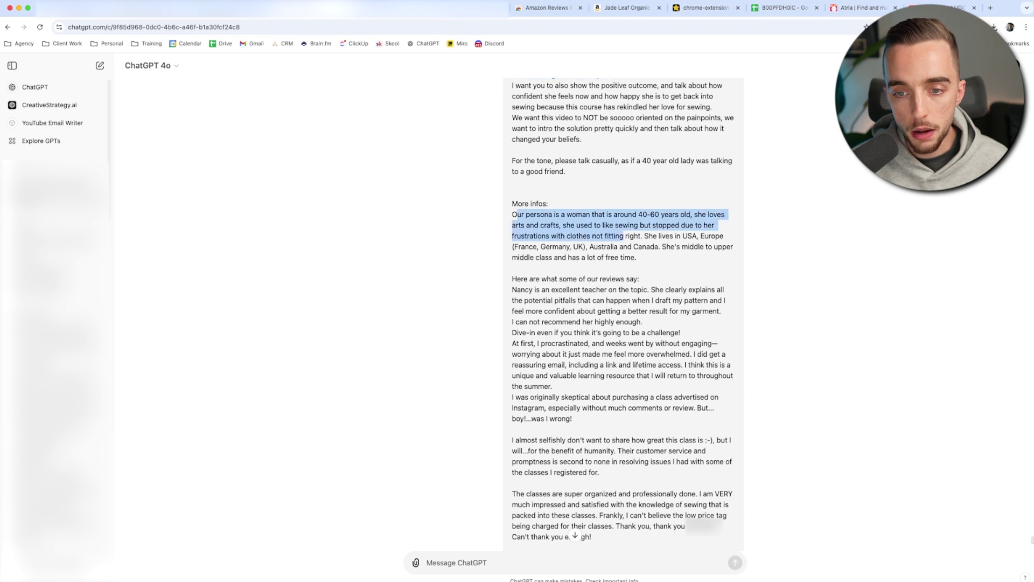
# Read through the sewing-course prompt and highlight the four steps of the first UGC recipe
pyautogui.scroll(-1, 622, 310)
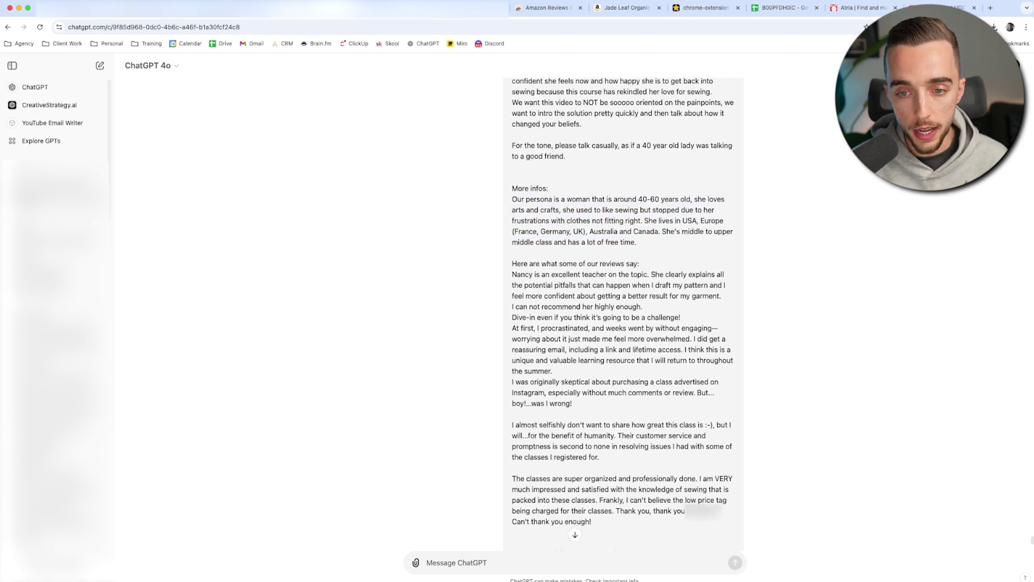
pyautogui.scroll(-3, 623, 313)
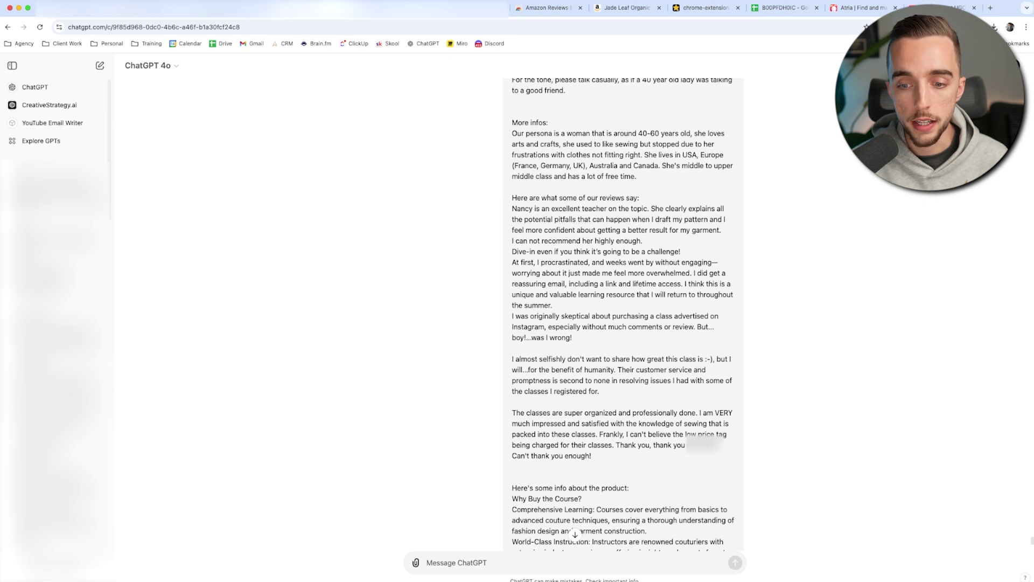
pyautogui.scroll(-5, 624, 312)
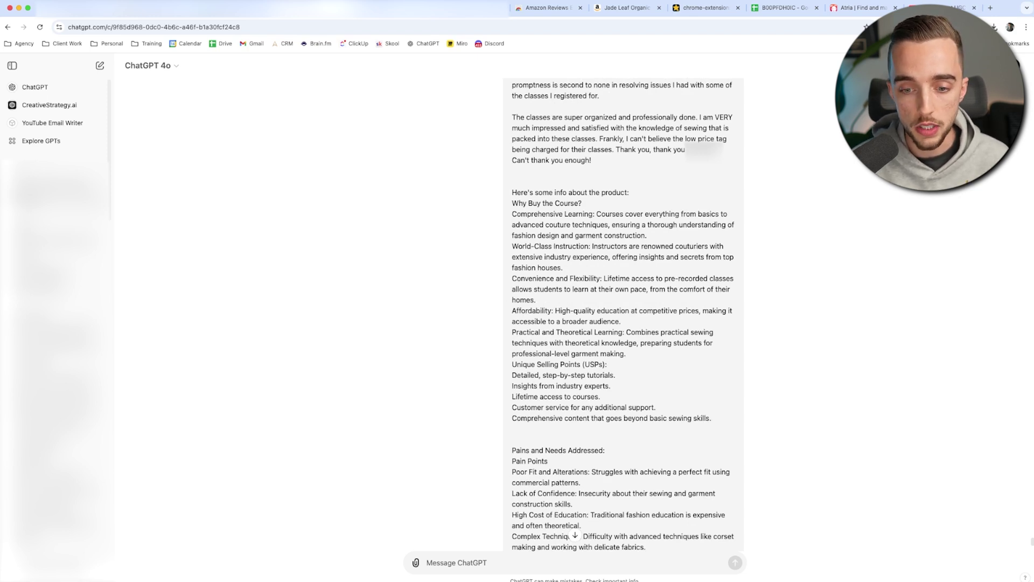
pyautogui.scroll(-4, 623, 312)
pyautogui.scroll(3, 623, 312)
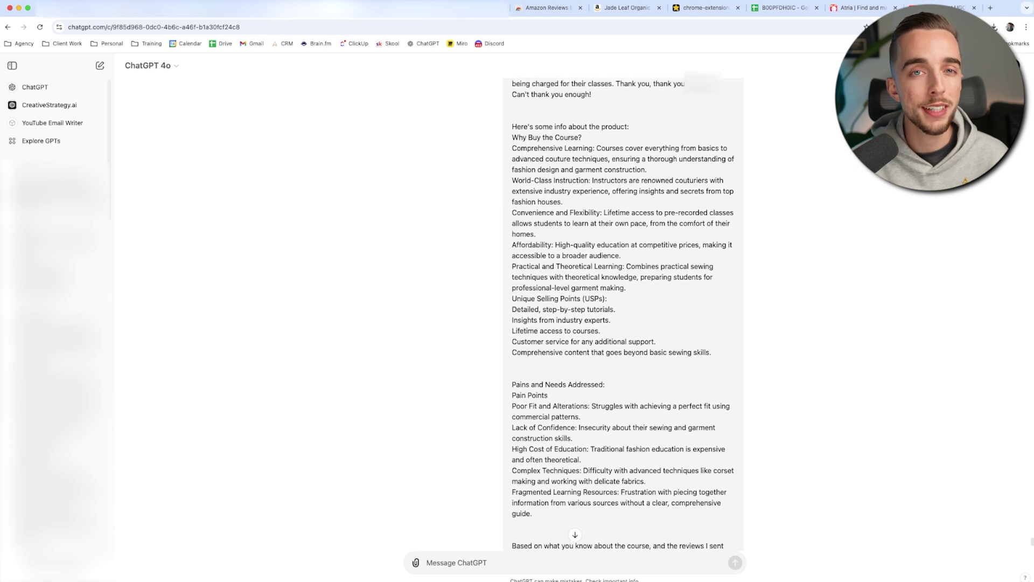
pyautogui.scroll(-3, 623, 313)
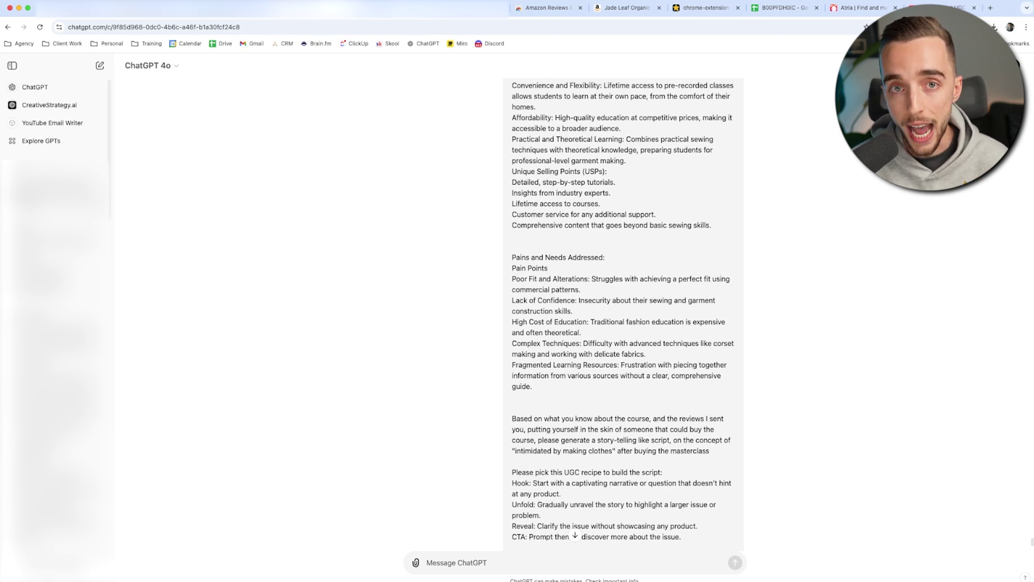
pyautogui.scroll(-6, 574, 314)
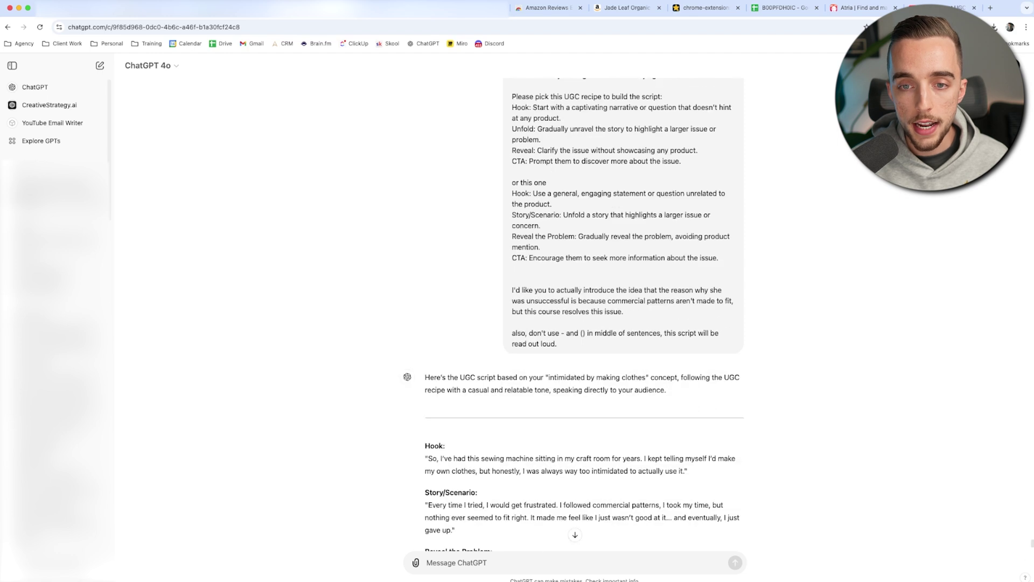
pyautogui.scroll(1, 573, 314)
pyautogui.scroll(1, 573, 314)
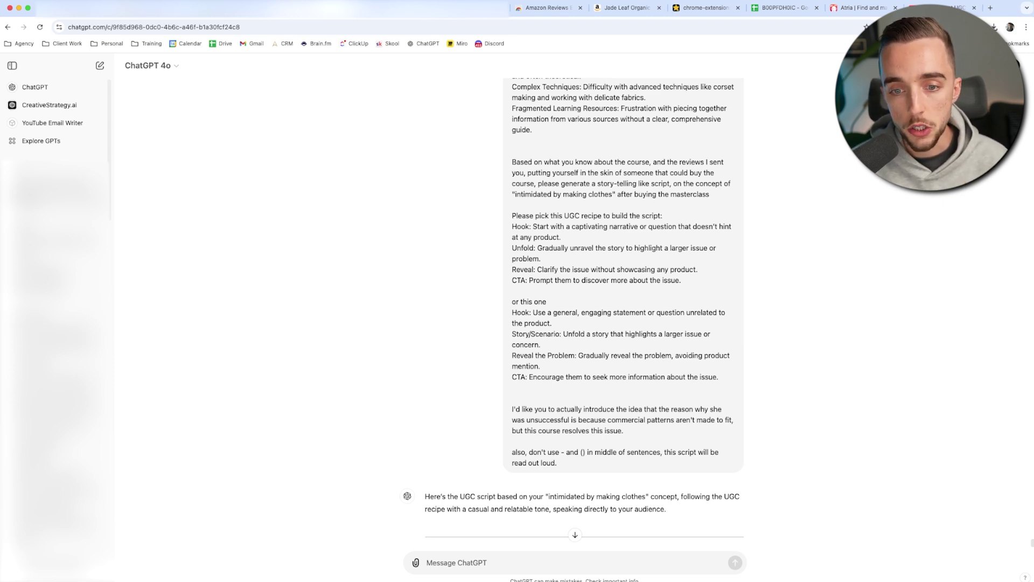
pyautogui.moveTo(512, 227); pyautogui.dragTo(682, 281)
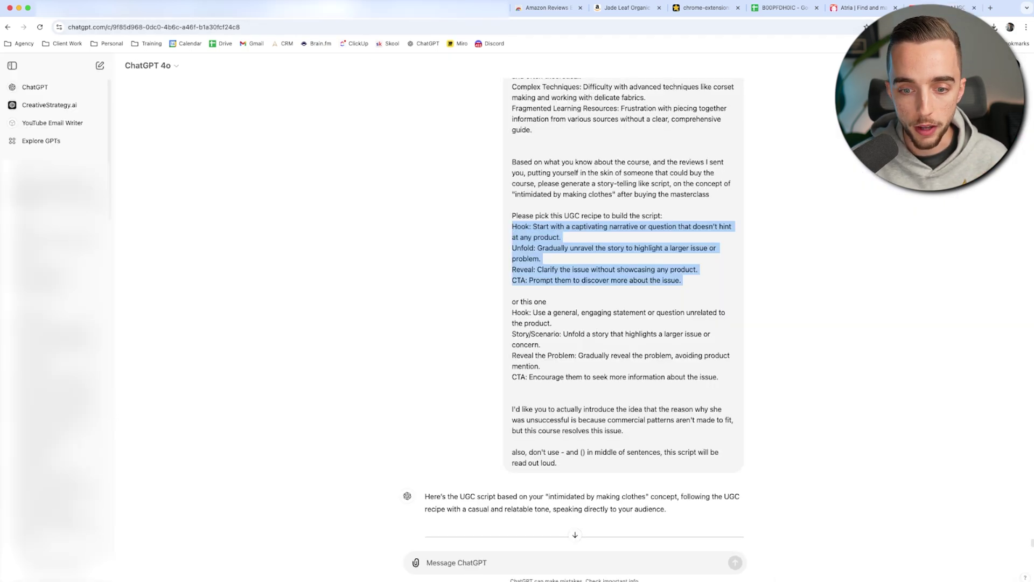
# Select and copy the revised script from Hook through CTA for a new message
pyautogui.scroll(-7, 574, 310)
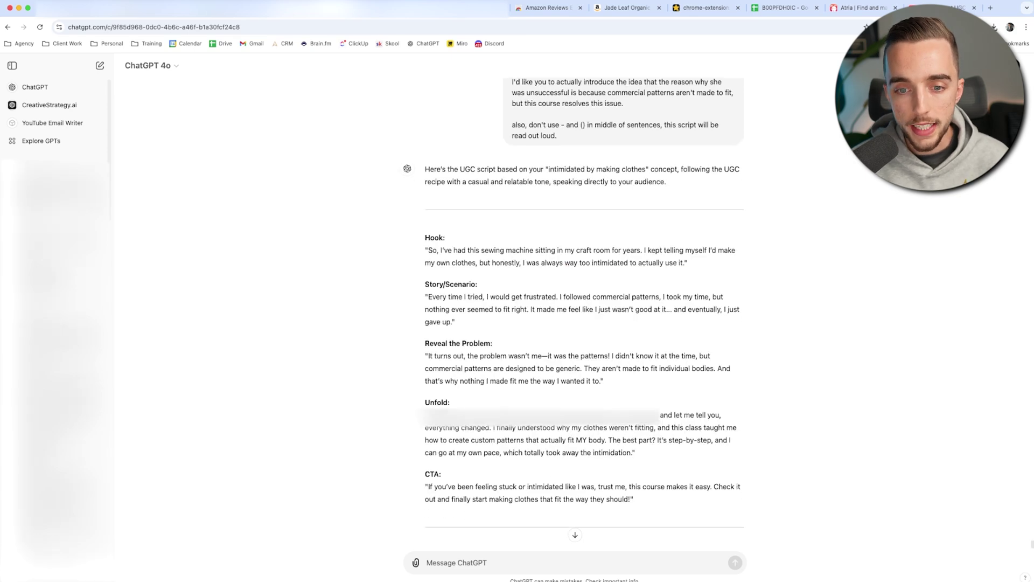
pyautogui.scroll(-1, 574, 315)
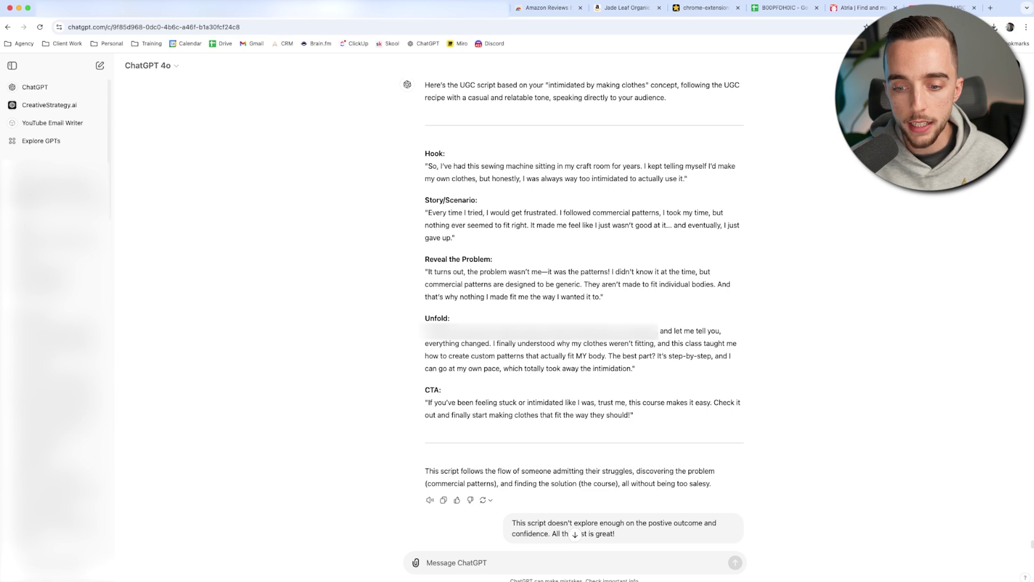
pyautogui.scroll(-1, 574, 315)
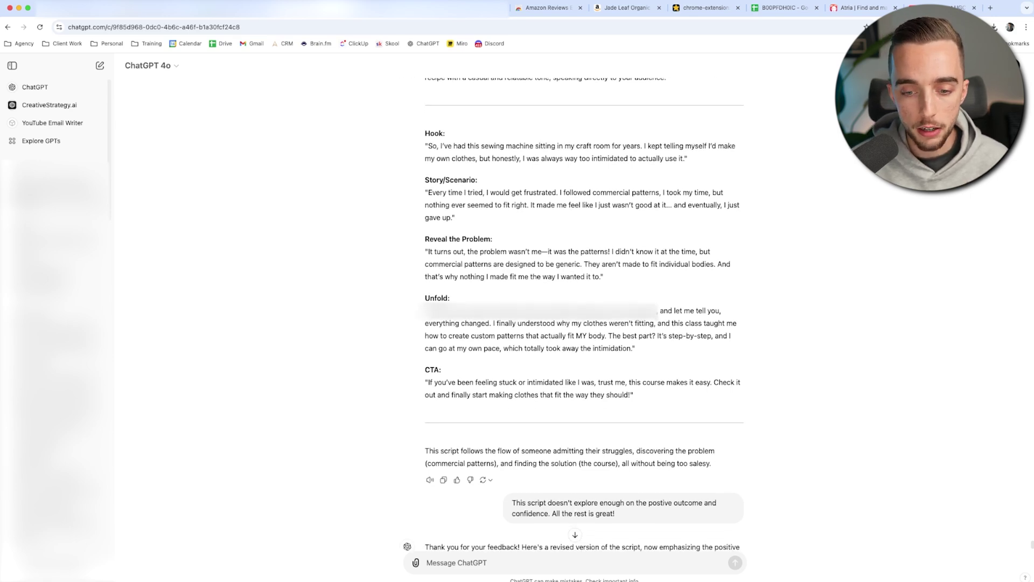
pyautogui.scroll(-8, 574, 316)
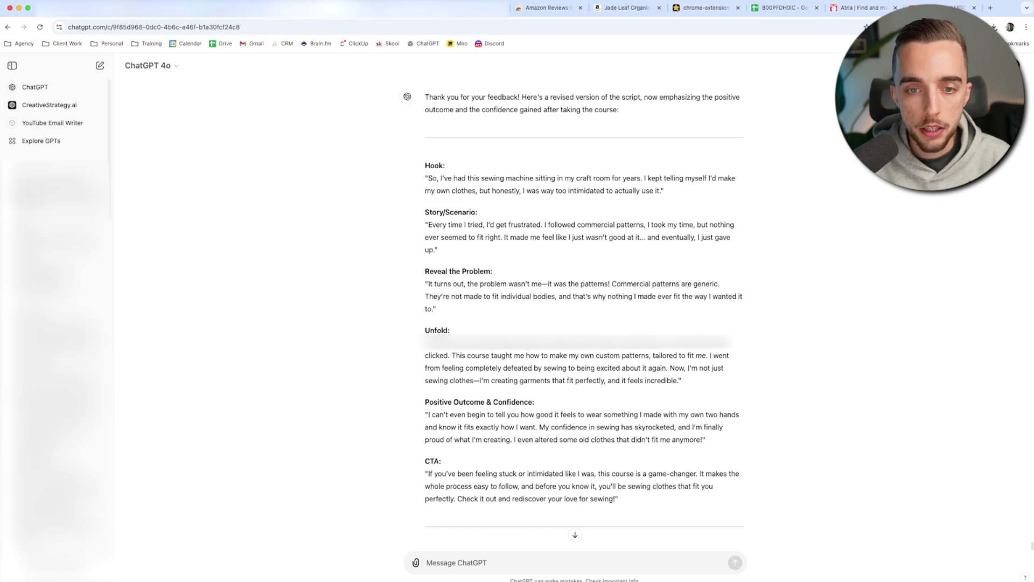
pyautogui.moveTo(425, 162); pyautogui.dragTo(619, 499)
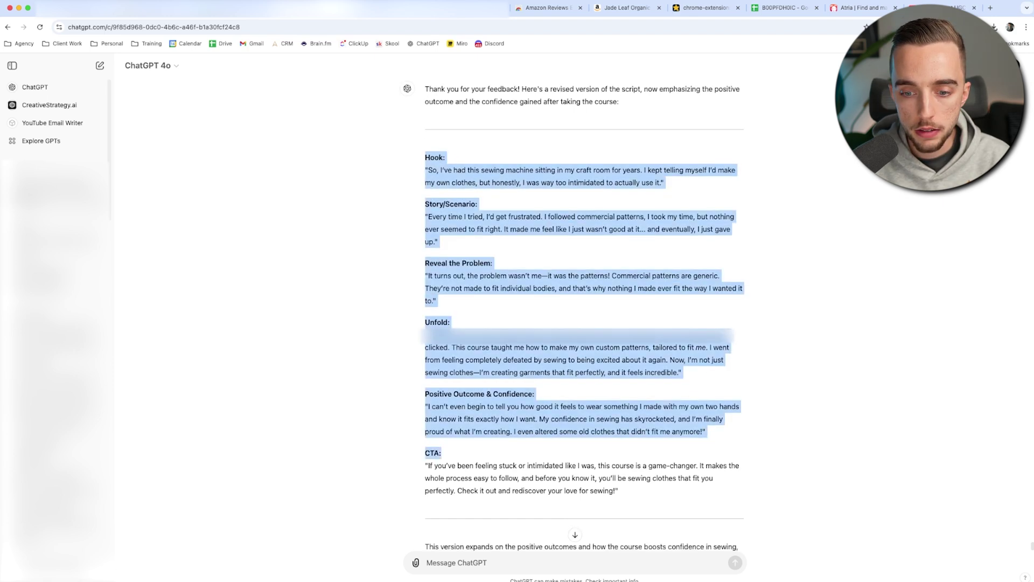
pyautogui.scroll(-3, 575, 323)
pyautogui.click(572, 563)
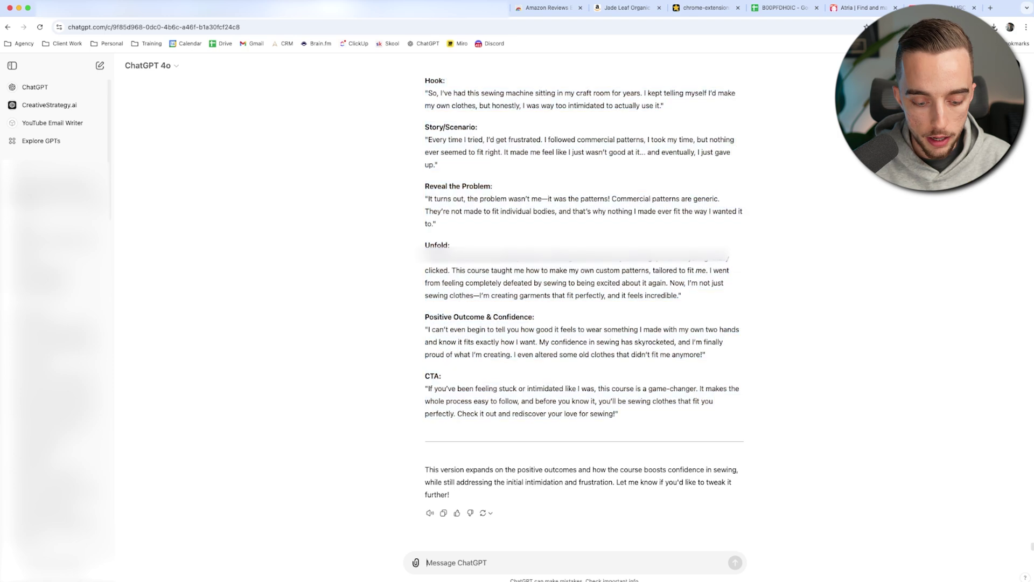
# Ask ChatGPT to strip quotation marks and headings like 'Hook' from the pasted script, then grab the clean reply
pyautogui.write('Please remove the ')
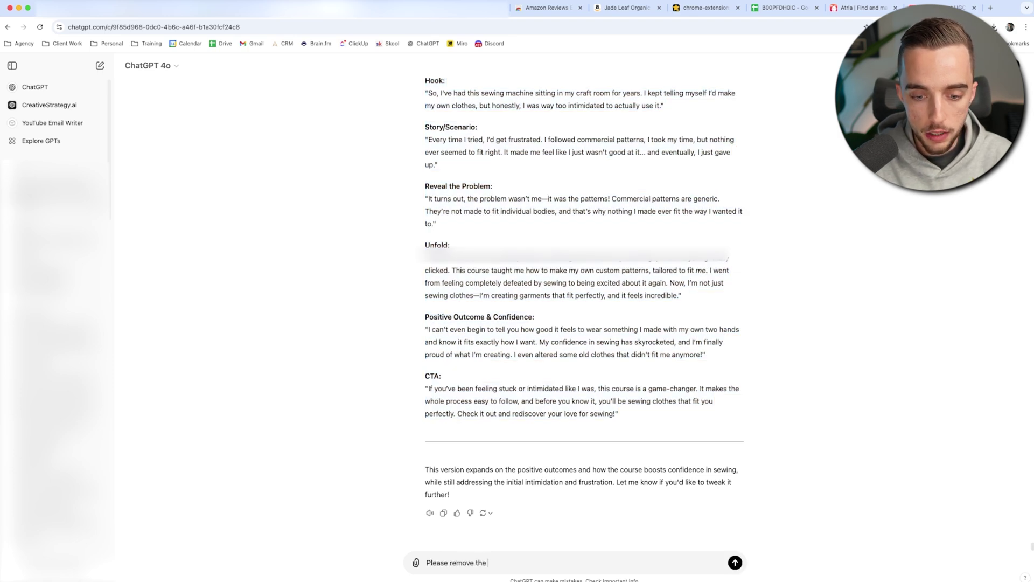
pyautogui.write('quotations mark and')
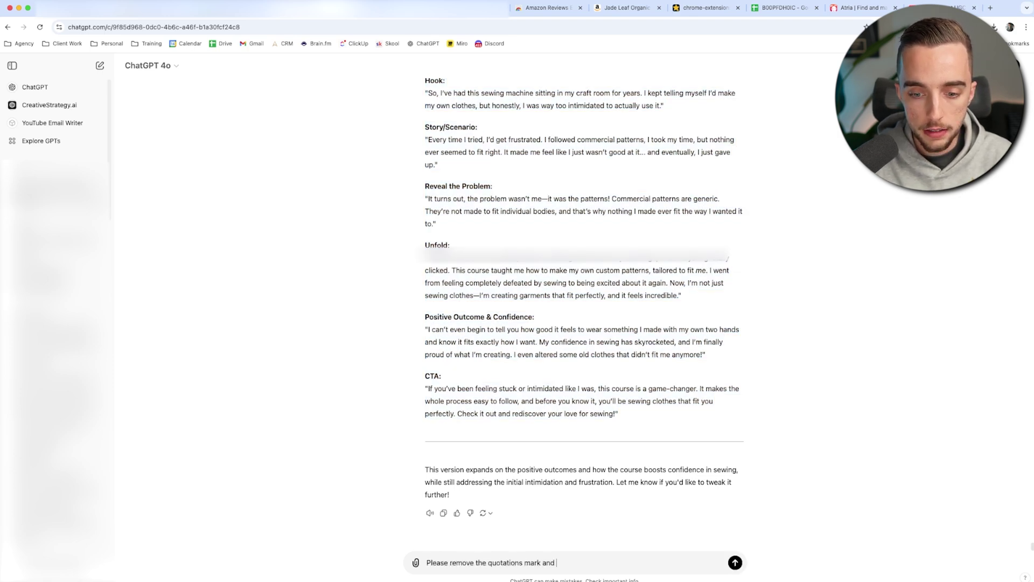
pyautogui.write('the')
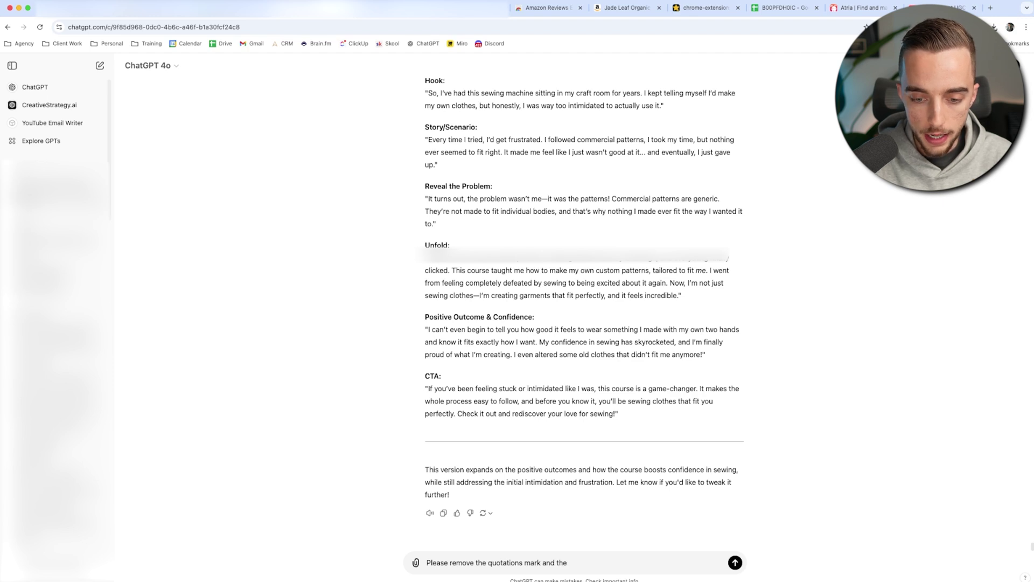
pyautogui.write(' "section headings like "Hook":')
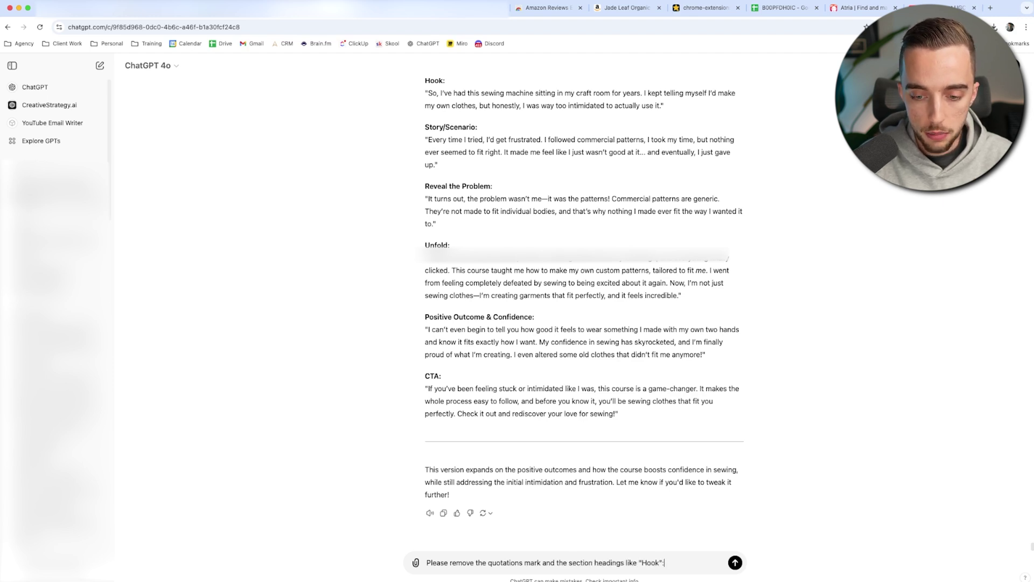
pyautogui.press('super+v')
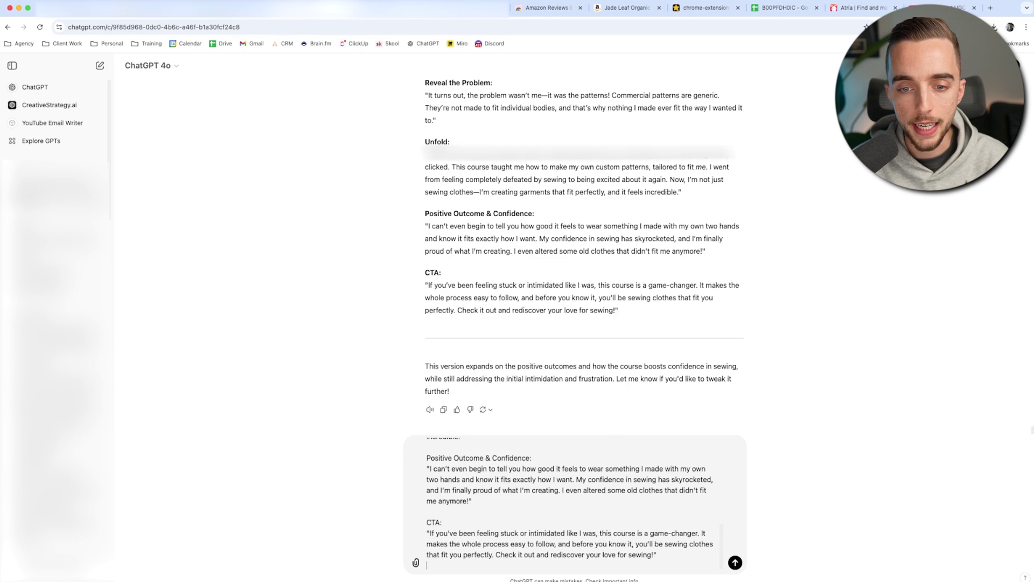
pyautogui.press('Return')
pyautogui.moveTo(616, 495); pyautogui.dragTo(408, 261)
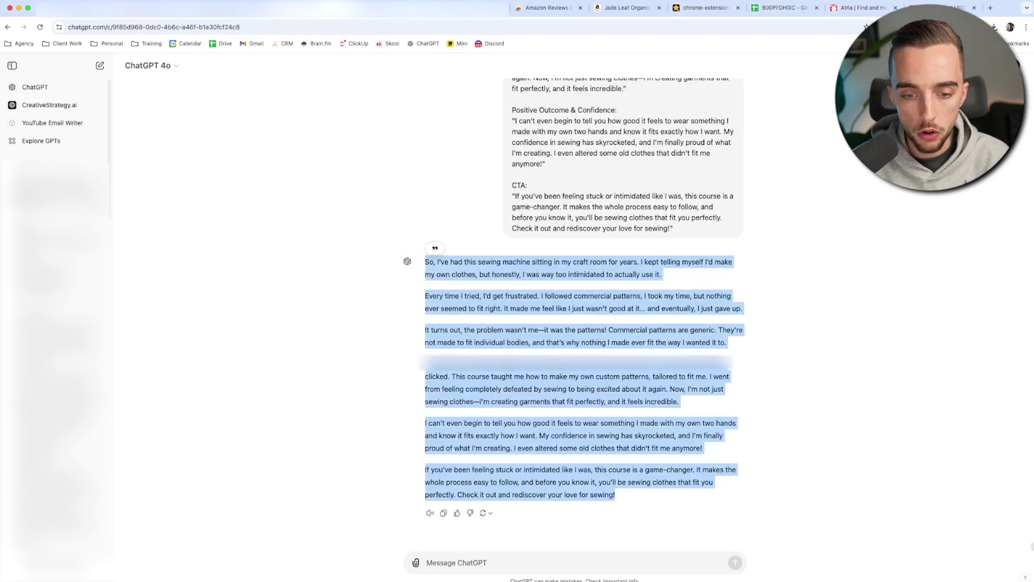
pyautogui.hotkey('ctrl', 'Tab')
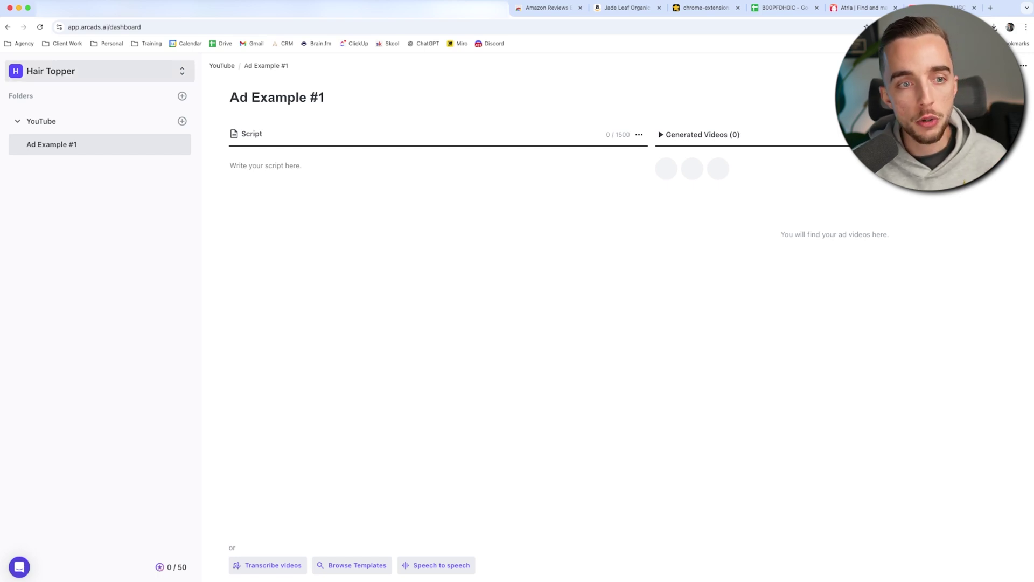
pyautogui.click(99, 70)
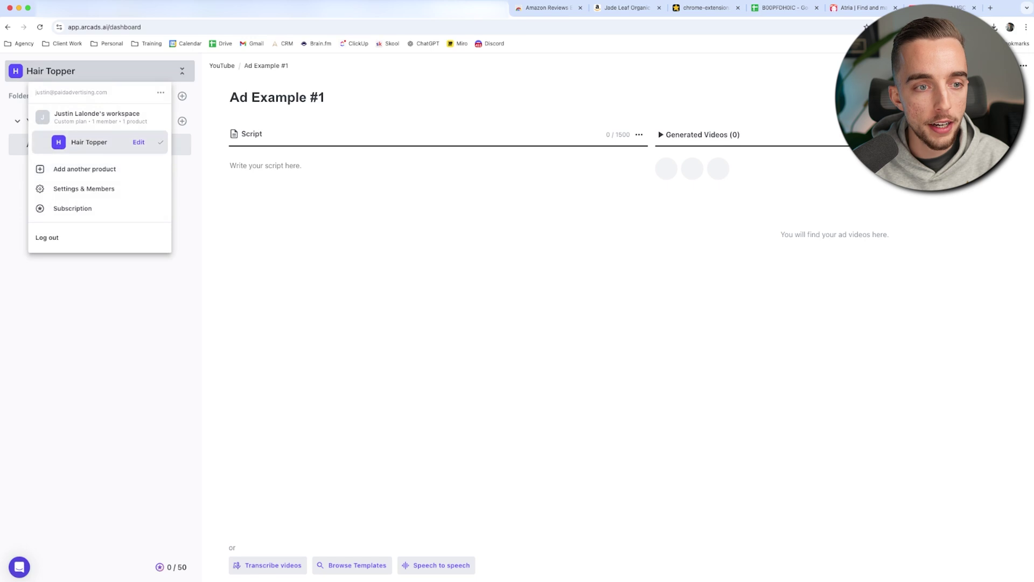
pyautogui.click(136, 141)
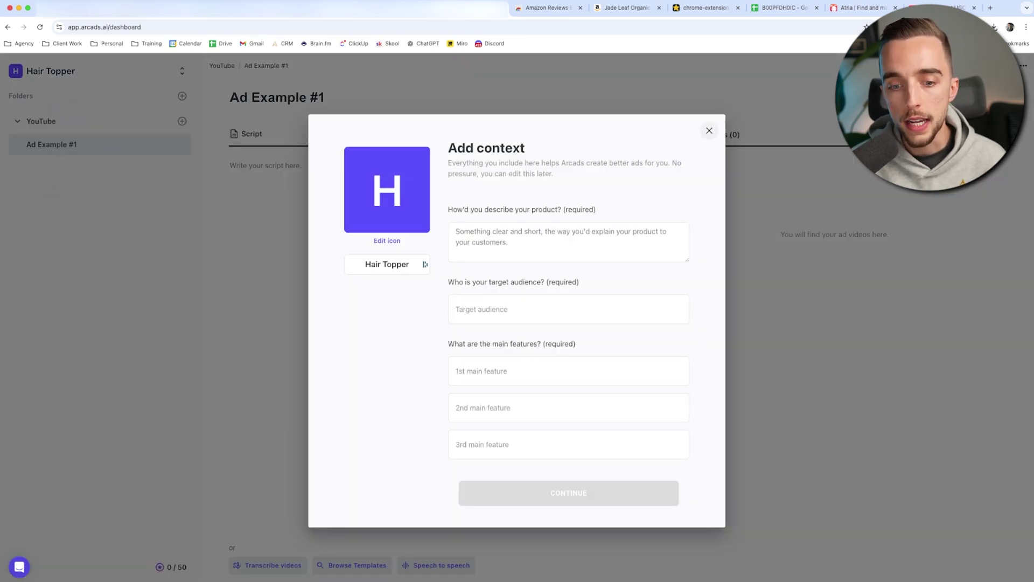
pyautogui.click(709, 131)
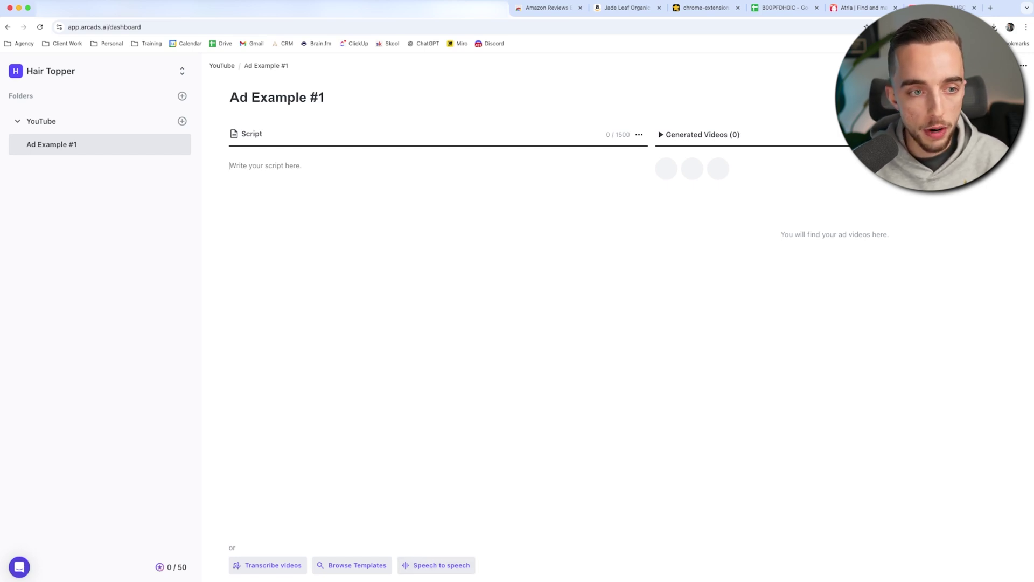
pyautogui.press('super+v')
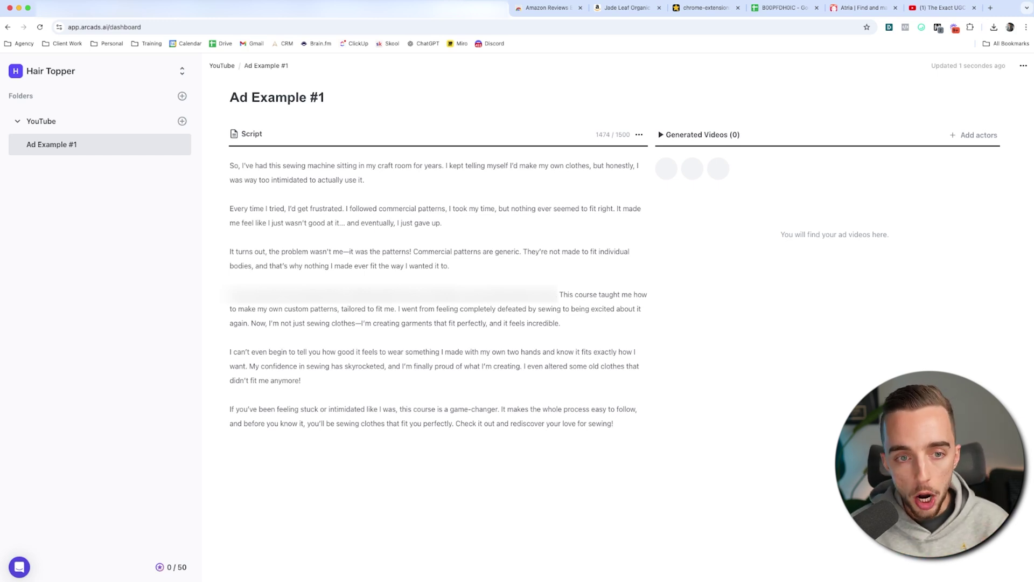
# Replace the Script box contents with the 1474-character sewing-course script and bring up Add actors
pyautogui.press('super+a')
pyautogui.press('super+c')
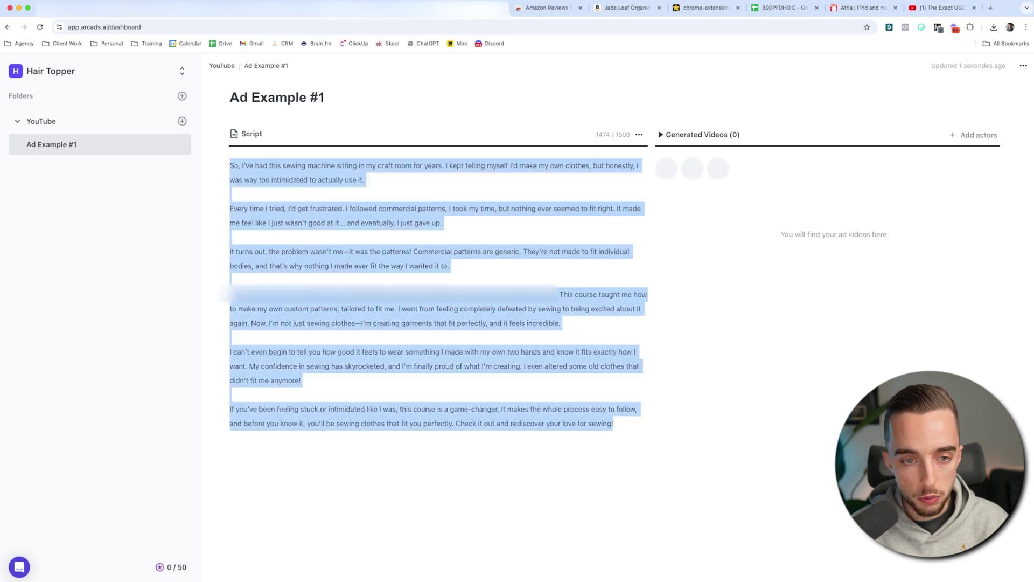
pyautogui.press('BackSpace')
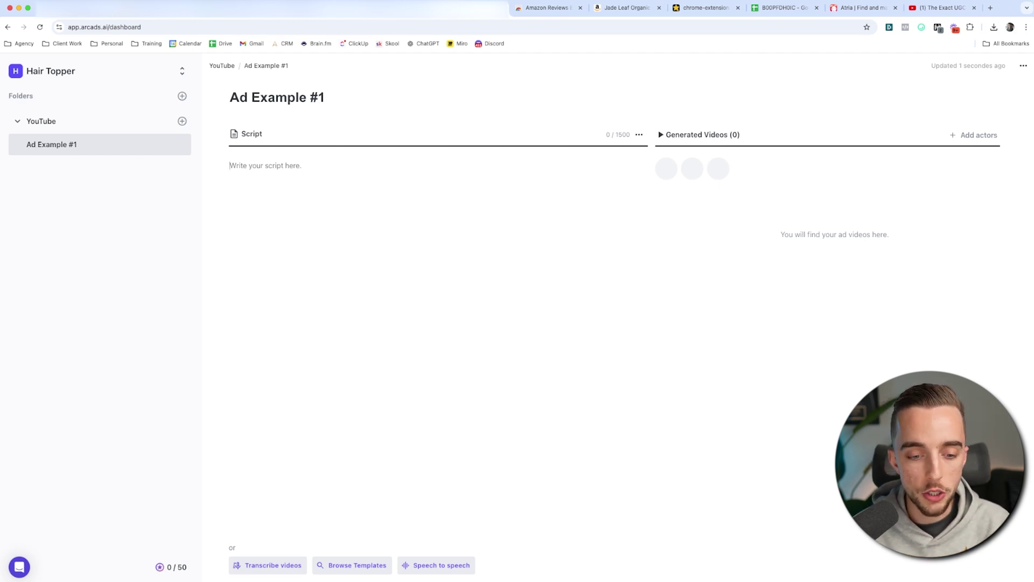
pyautogui.press('super+v')
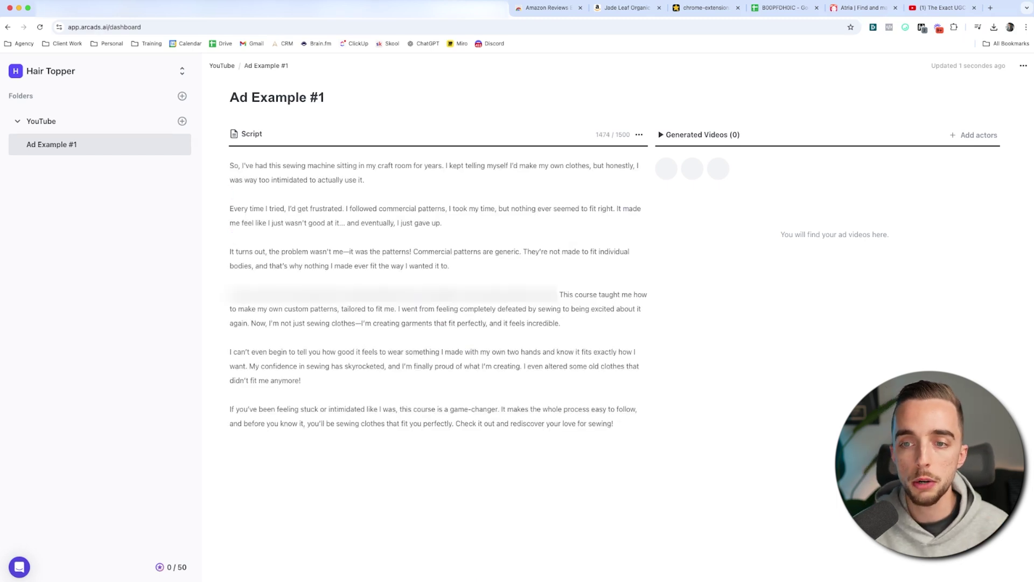
pyautogui.click(974, 135)
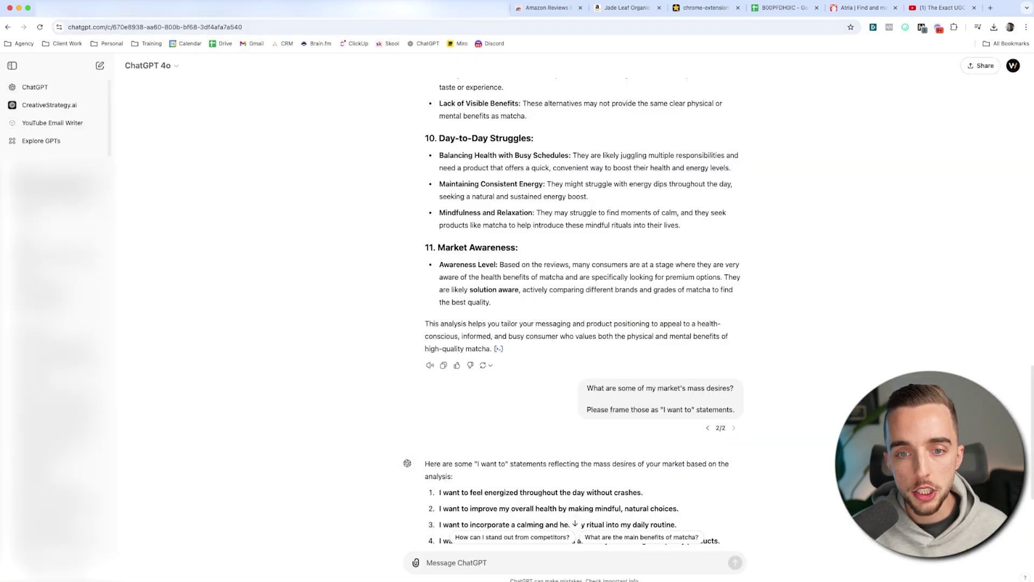
pyautogui.scroll(15, 582, 313)
pyautogui.scroll(4, 582, 313)
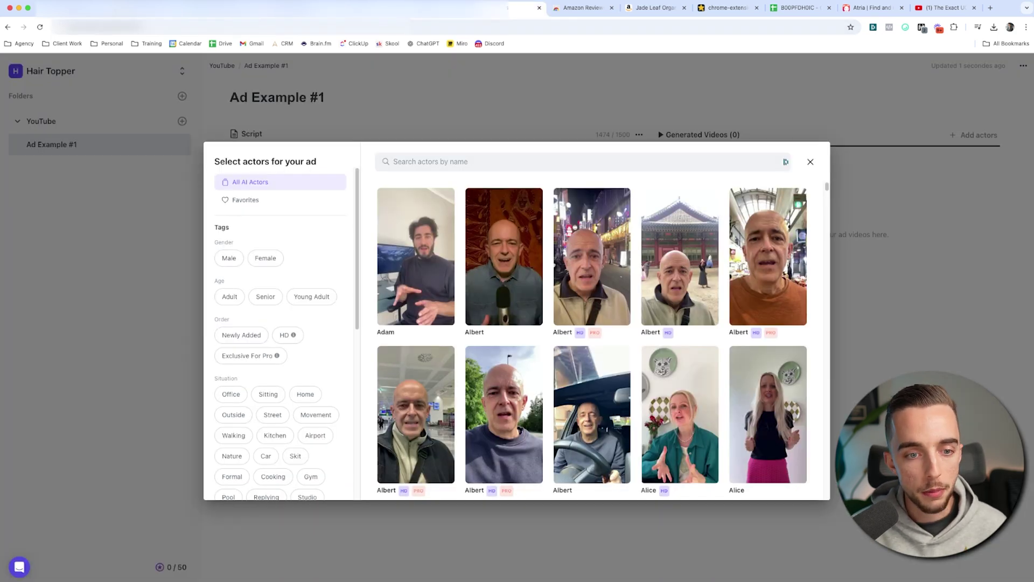
# Filter the actor list to female actors in the Adult and Senior age groups
pyautogui.click(265, 258)
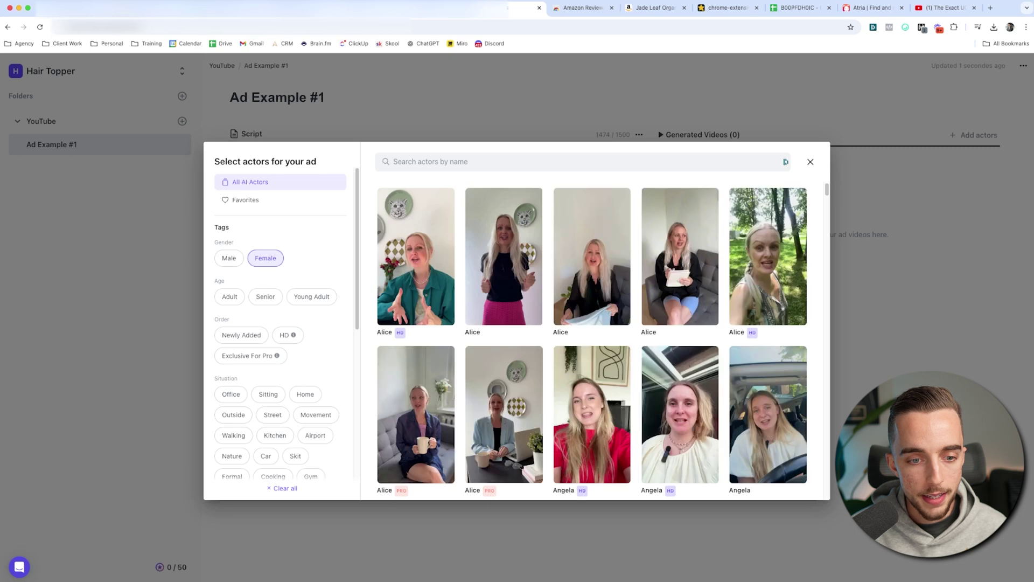
pyautogui.click(229, 296)
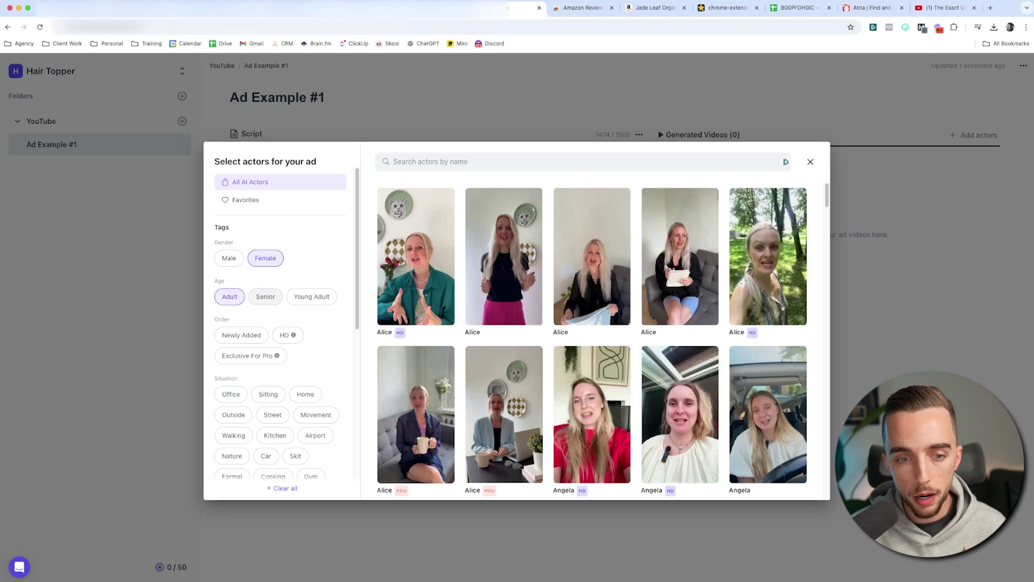
pyautogui.click(265, 297)
pyautogui.scroll(-5, 265, 296)
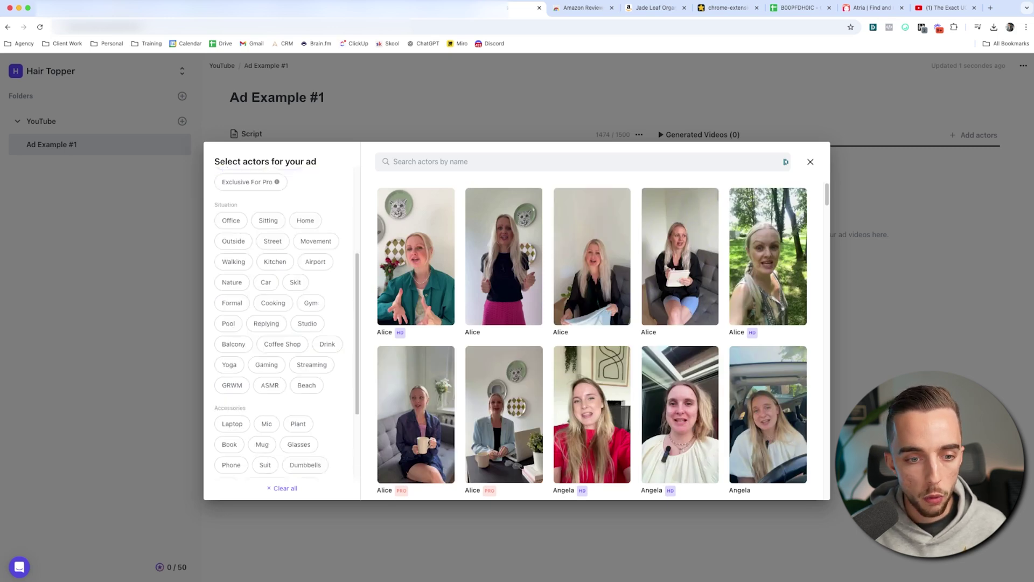
pyautogui.scroll(-3, 275, 252)
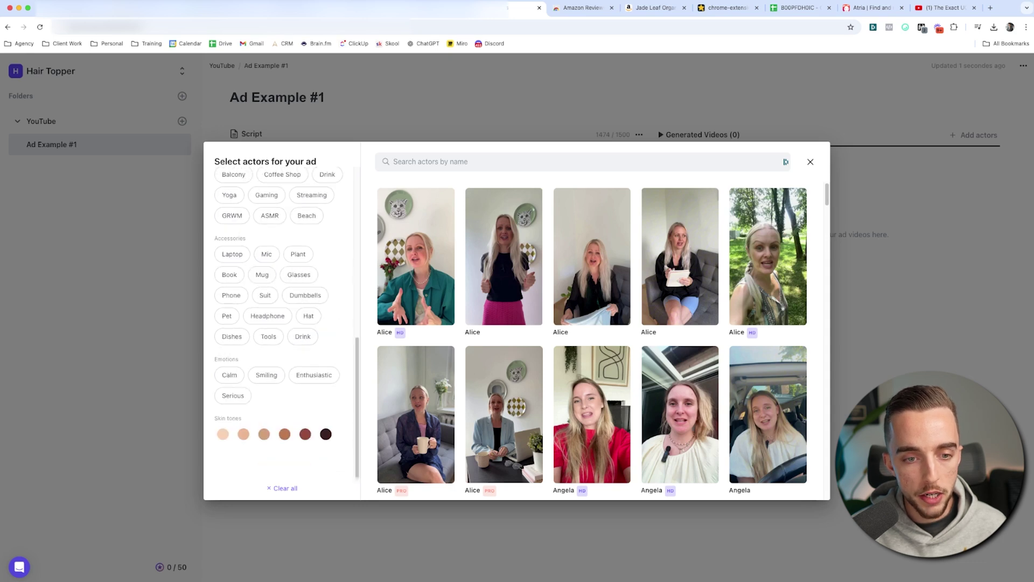
pyautogui.scroll(4, 286, 258)
pyautogui.scroll(-1, 316, 267)
pyautogui.scroll(-3, 310, 318)
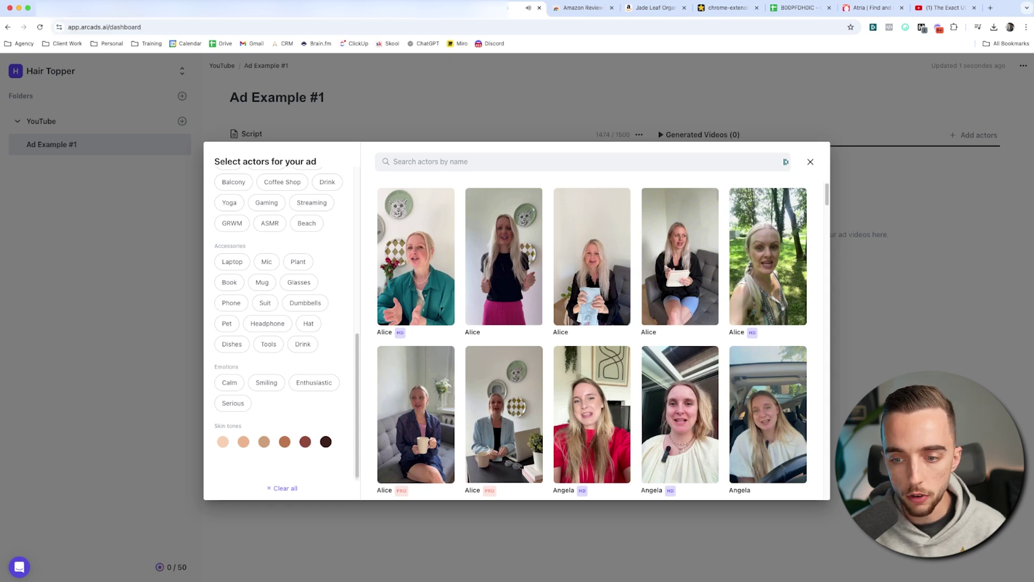
# Add the first Alice as an actor for the ad
pyautogui.click(389, 199)
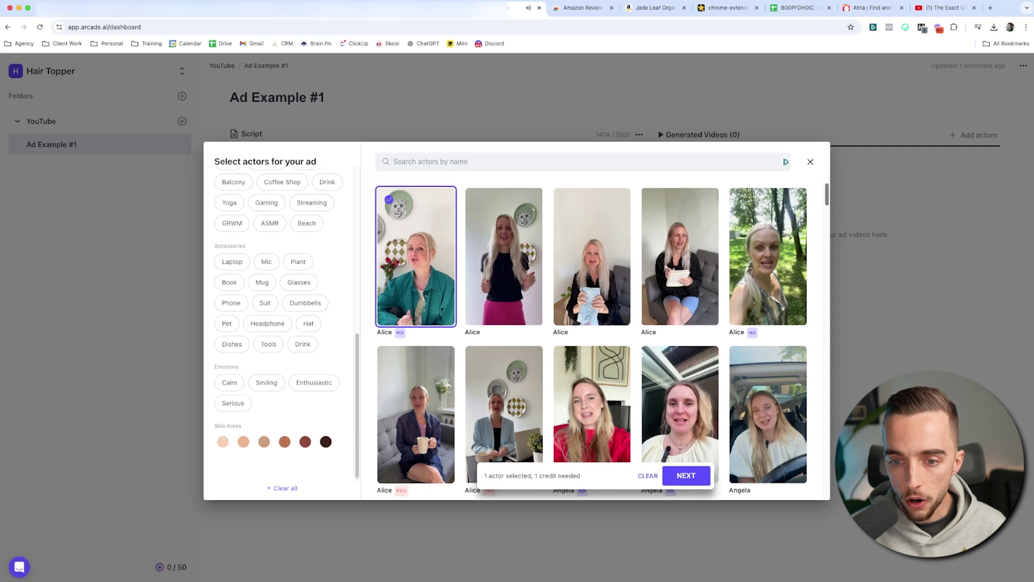
pyautogui.scroll(-3, 592, 334)
pyautogui.scroll(-3, 593, 339)
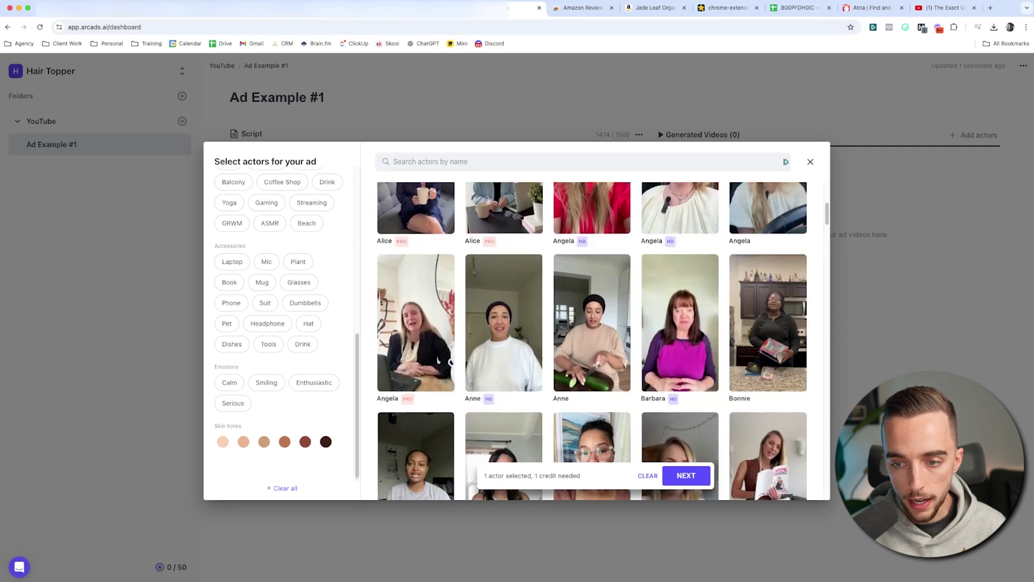
pyautogui.hotkey('ctrl', 'Tab')
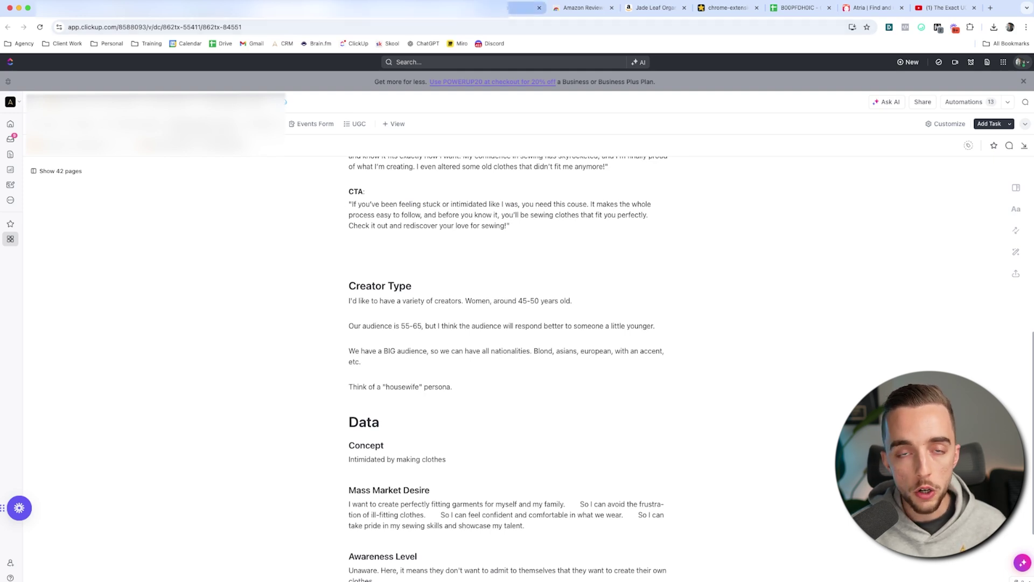
# Go back from the ClickUp brief to the Arcads actor selection
pyautogui.click(525, 7)
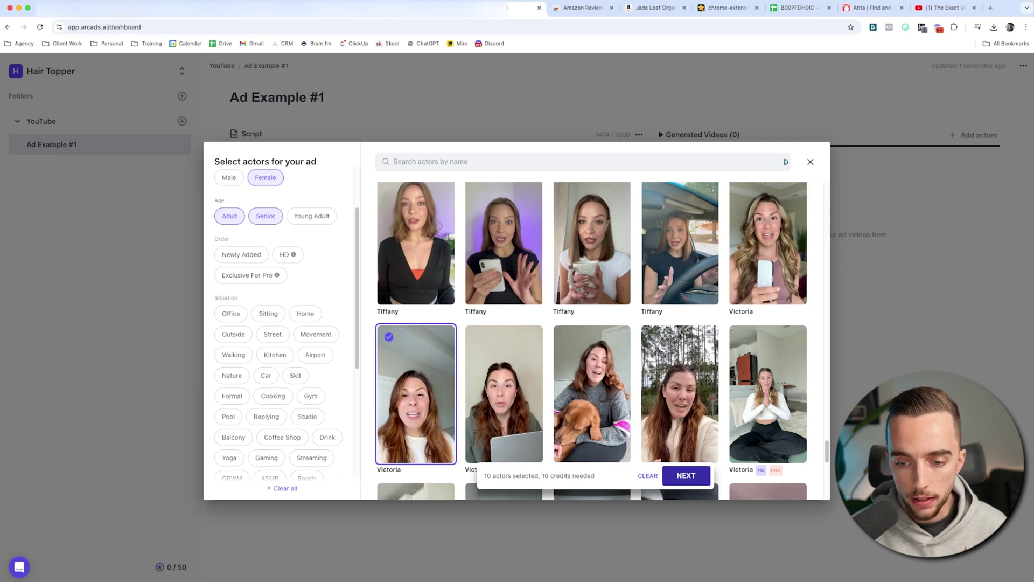
# Confirm the ten chosen actors for Ad Example #1
pyautogui.click(686, 475)
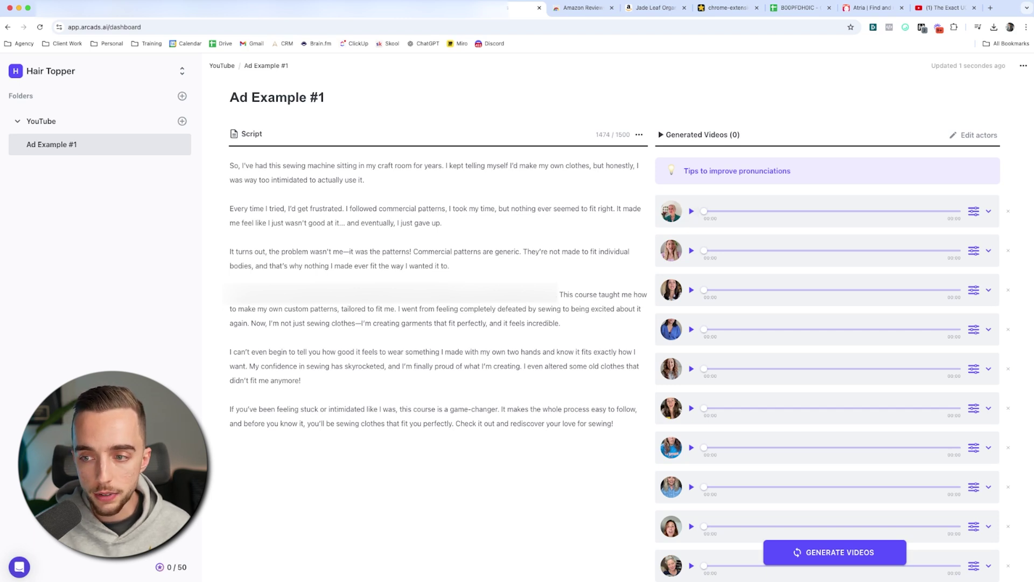
# Expand the first actor's row to check its voice settings
pyautogui.click(989, 211)
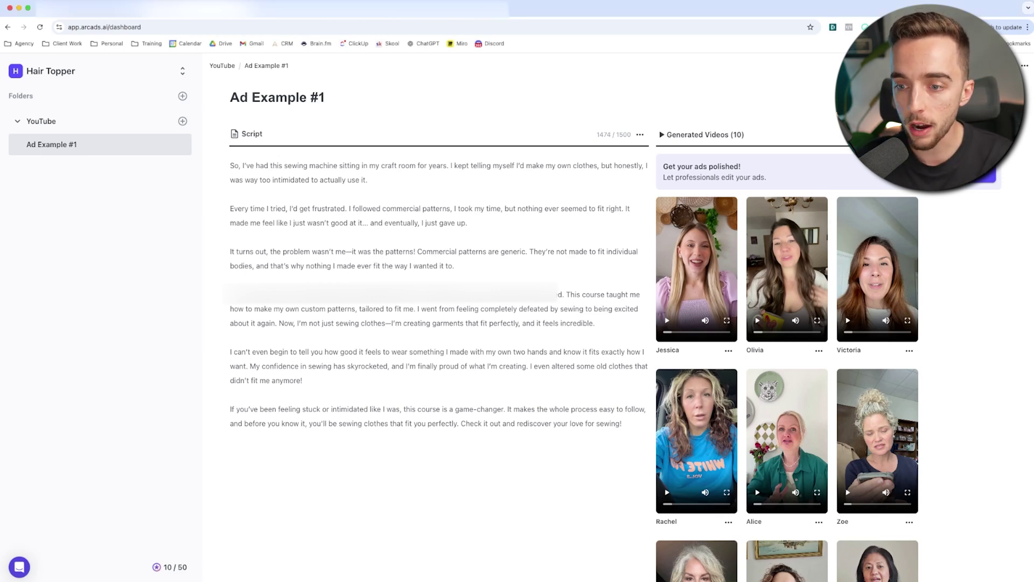
# Show the download options for the grey-haired actor's video
pyautogui.scroll(-6, 786, 351)
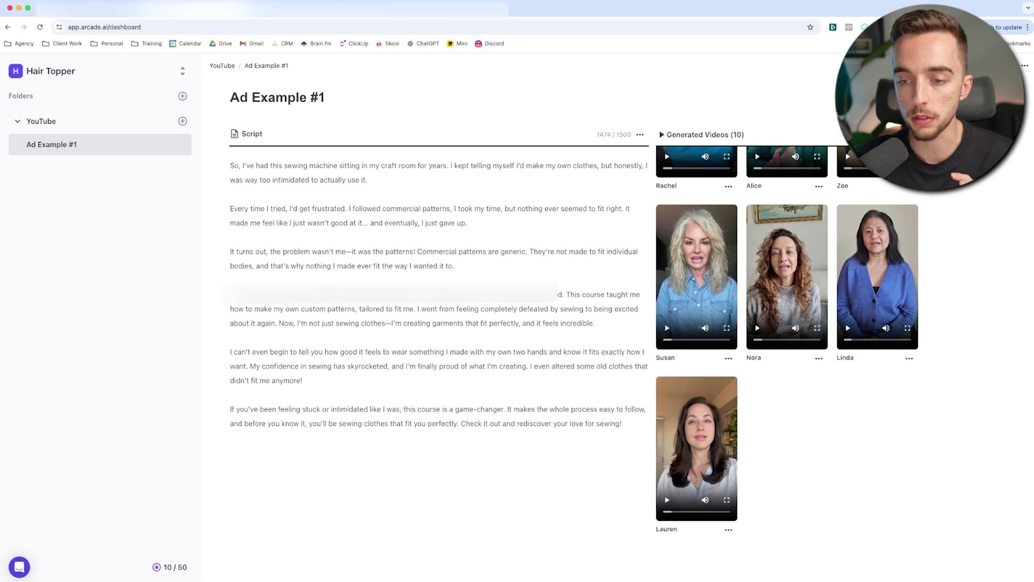
pyautogui.moveTo(705, 327)
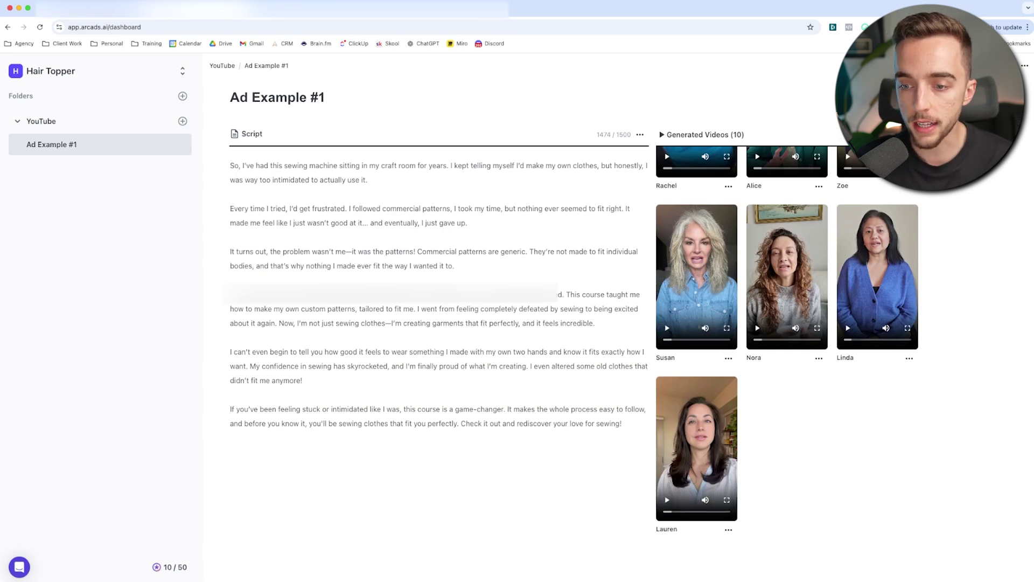
pyautogui.click(728, 359)
# Play the first actor video in the Generated Videos grid
pyautogui.scroll(6, 787, 350)
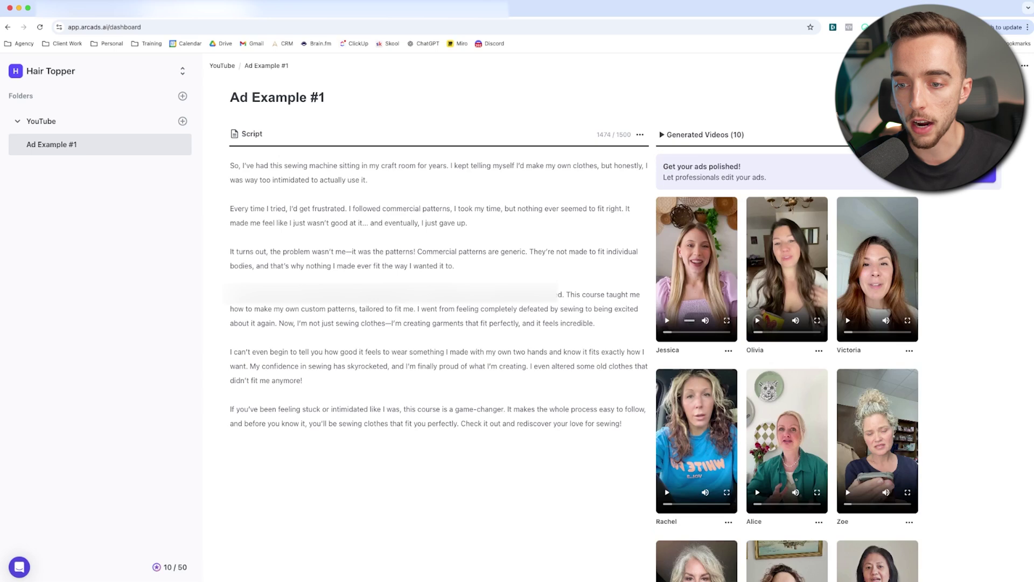
pyautogui.click(667, 320)
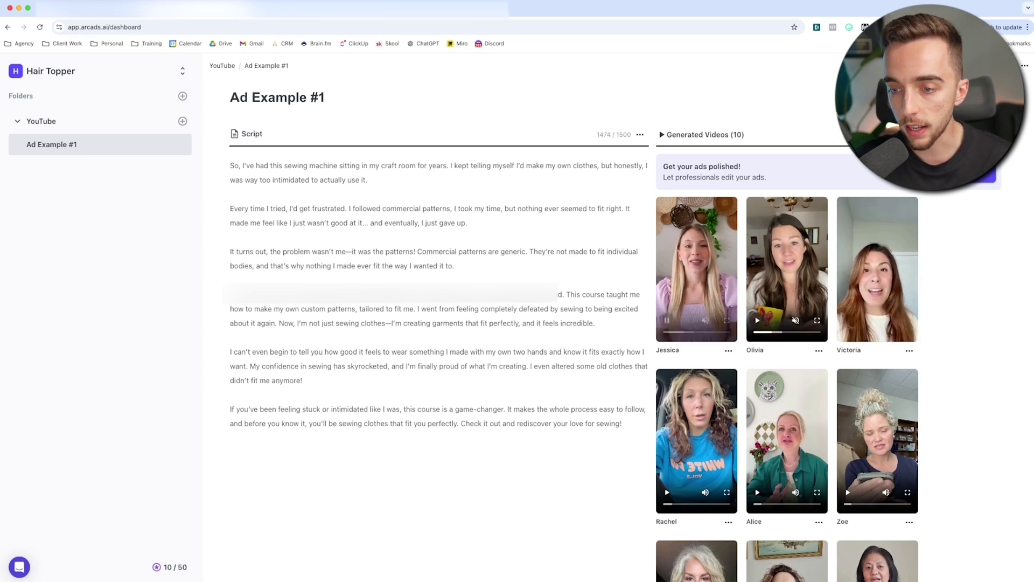
pyautogui.scroll(-1, 786, 377)
pyautogui.scroll(-3, 787, 364)
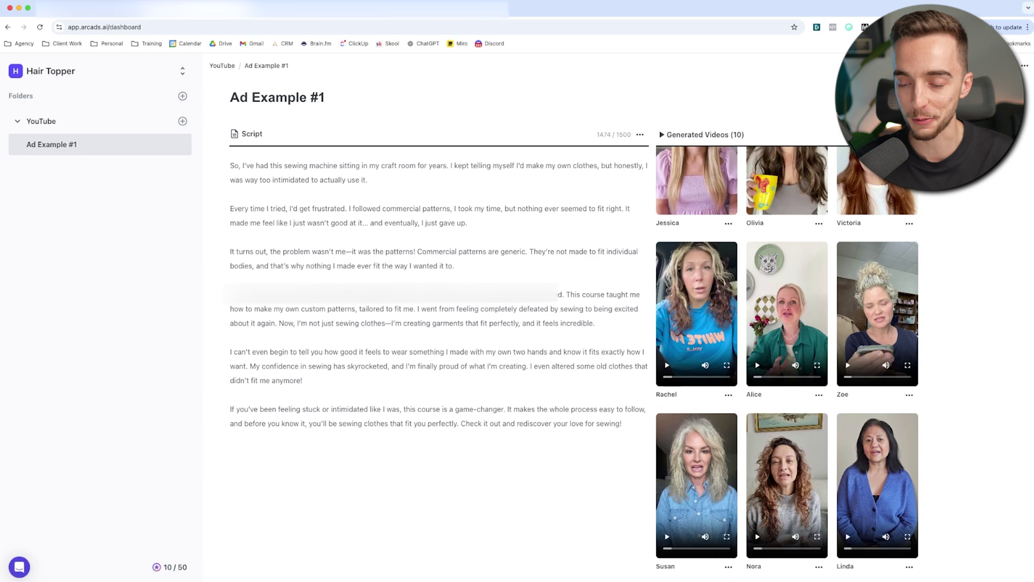
pyautogui.scroll(2, 803, 388)
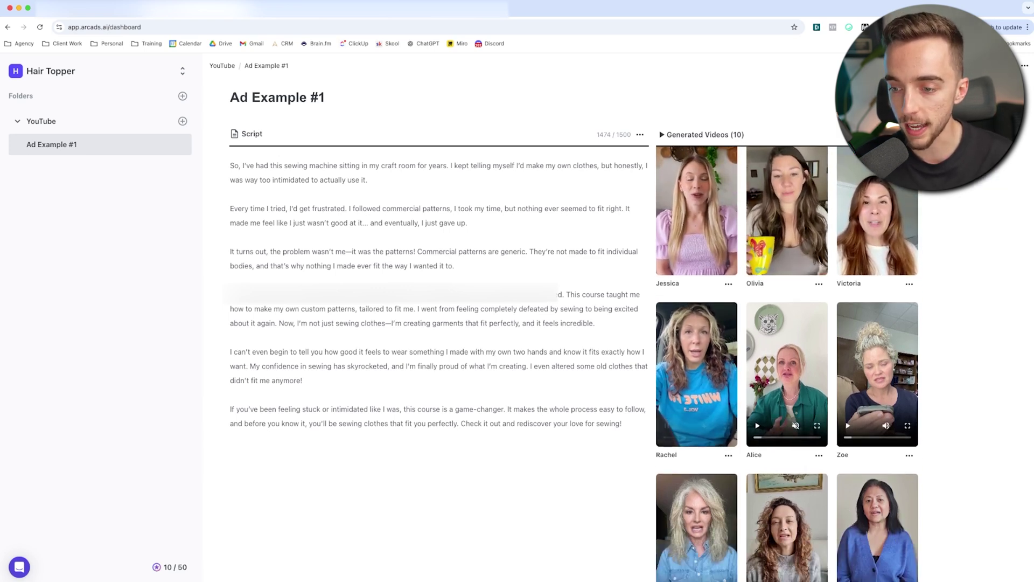
pyautogui.scroll(-3, 787, 377)
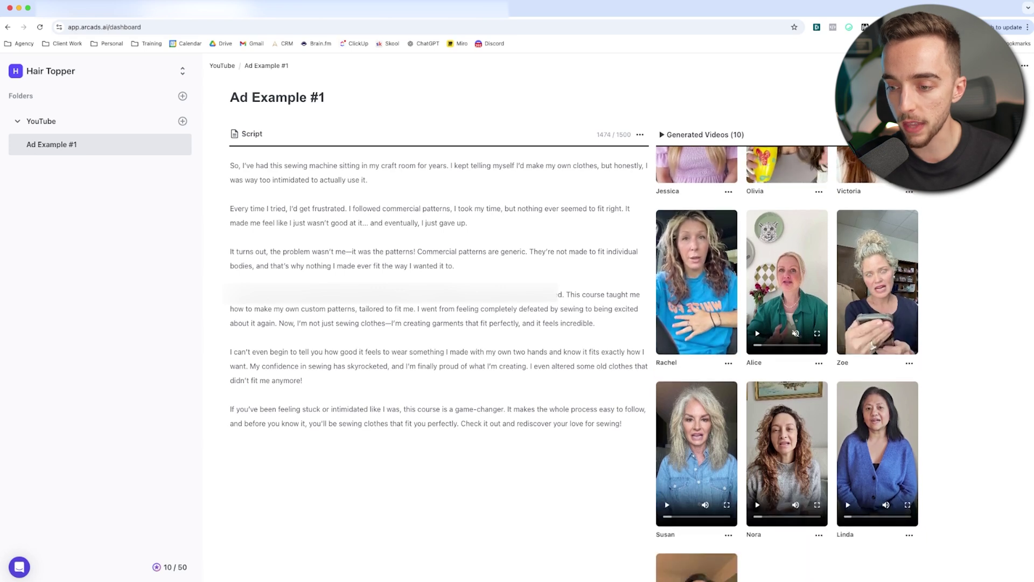
# Mute the curly-haired actor's video
pyautogui.click(809, 505)
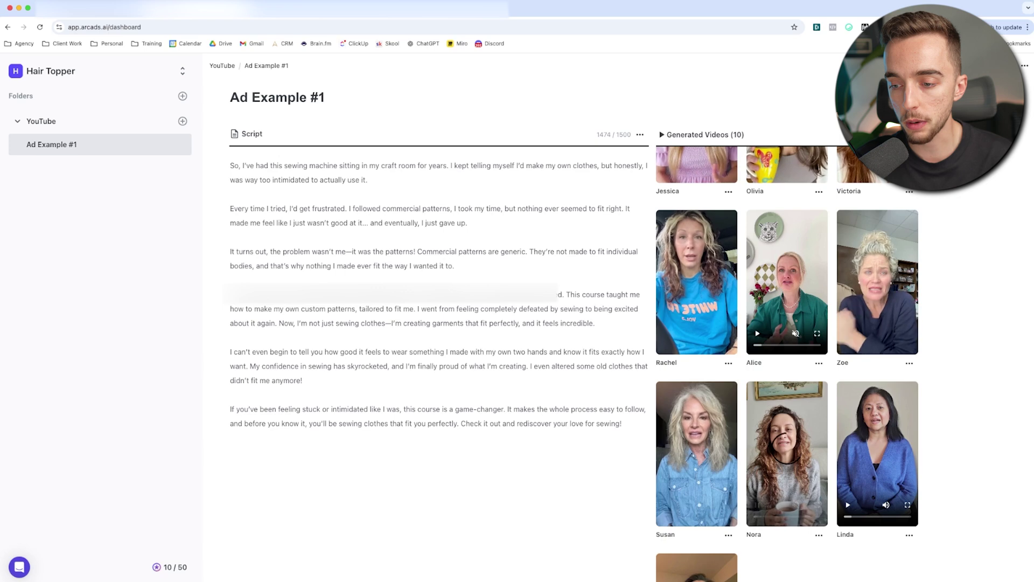
pyautogui.moveTo(877, 291)
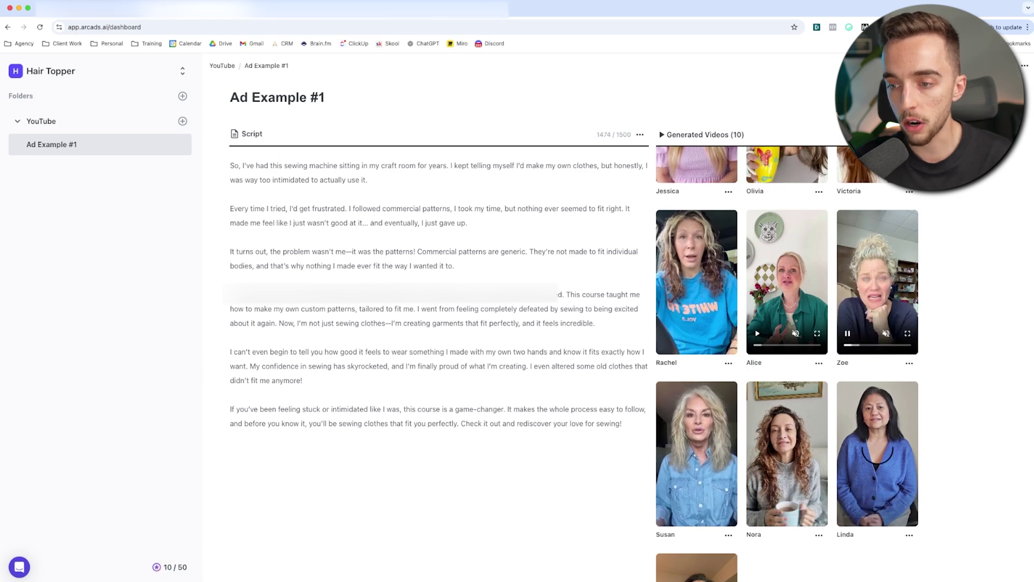
pyautogui.scroll(2, 877, 291)
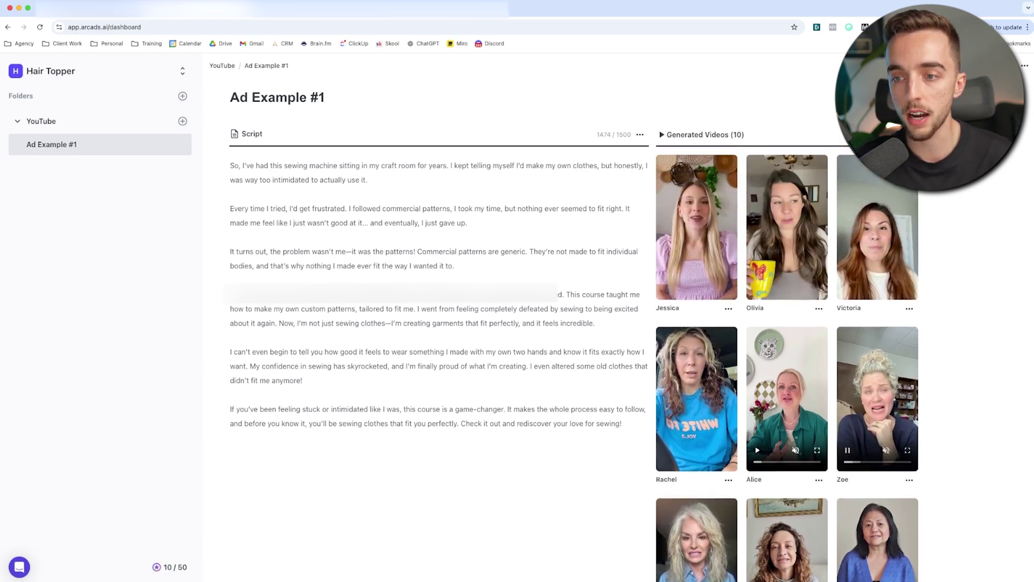
pyautogui.scroll(1, 878, 334)
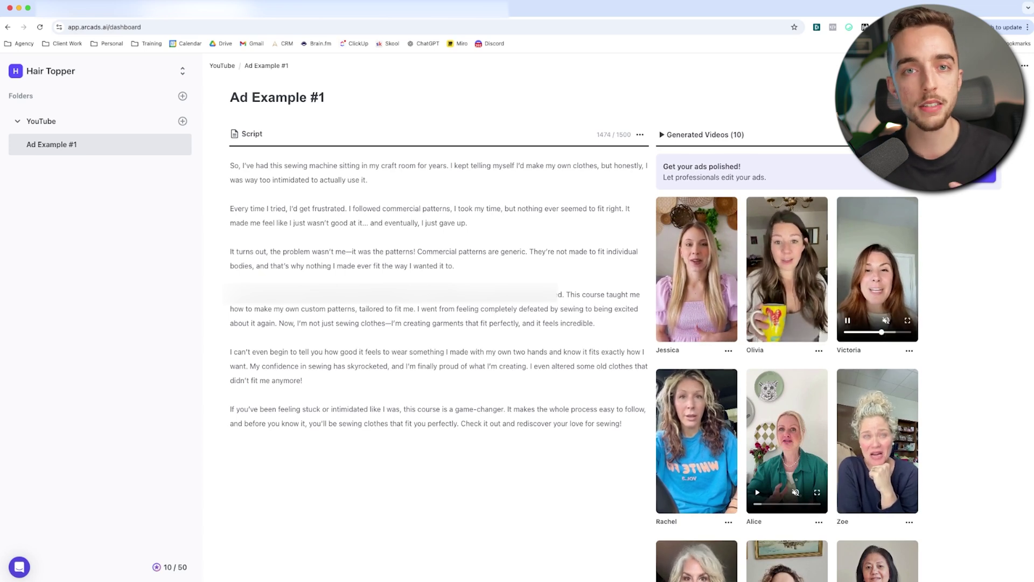
pyautogui.moveTo(697, 280)
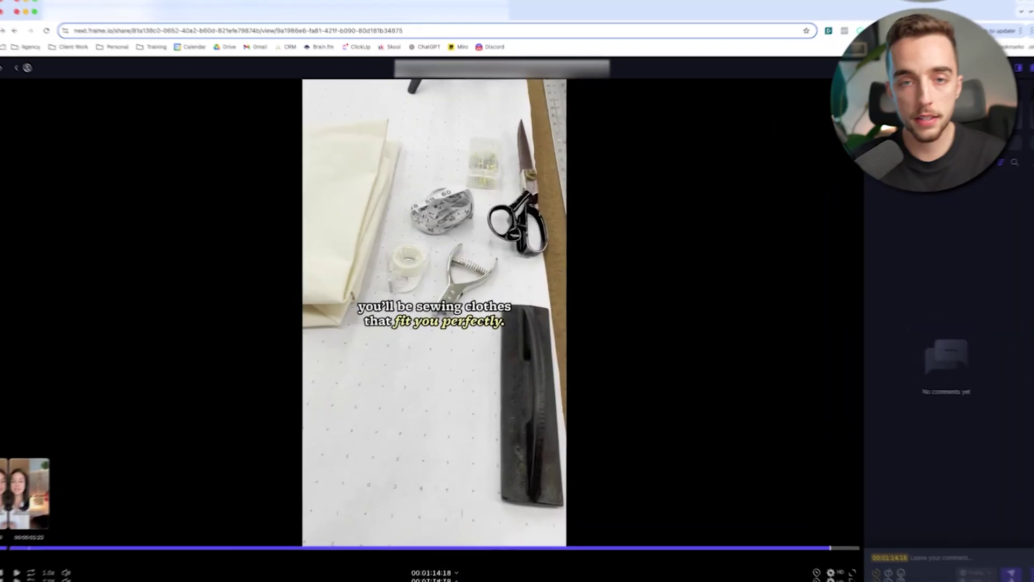
# Jump along the compilation timeline to check the sewing-machine, mannequin and individual actor clips
pyautogui.click(22, 551)
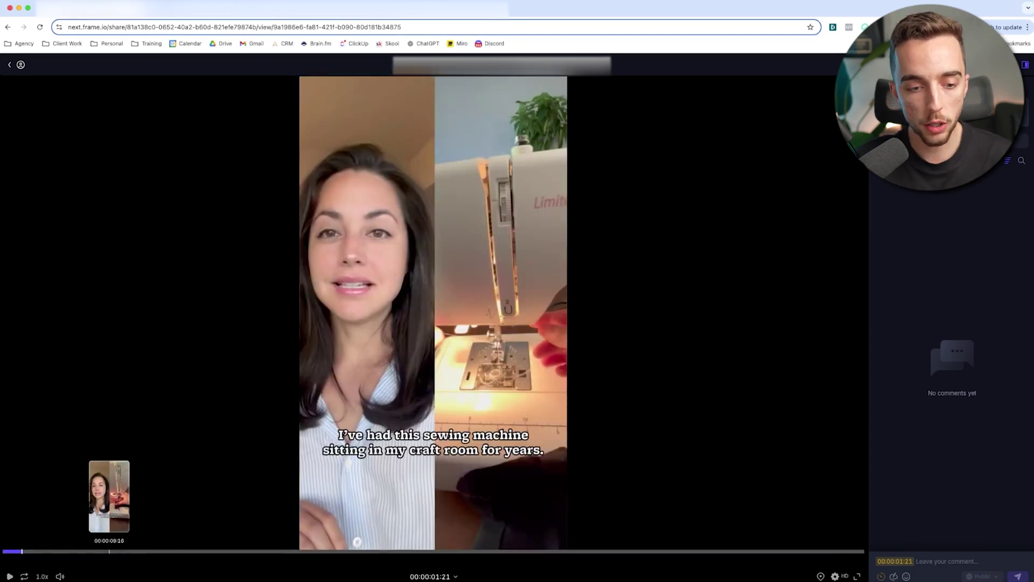
pyautogui.click(128, 551)
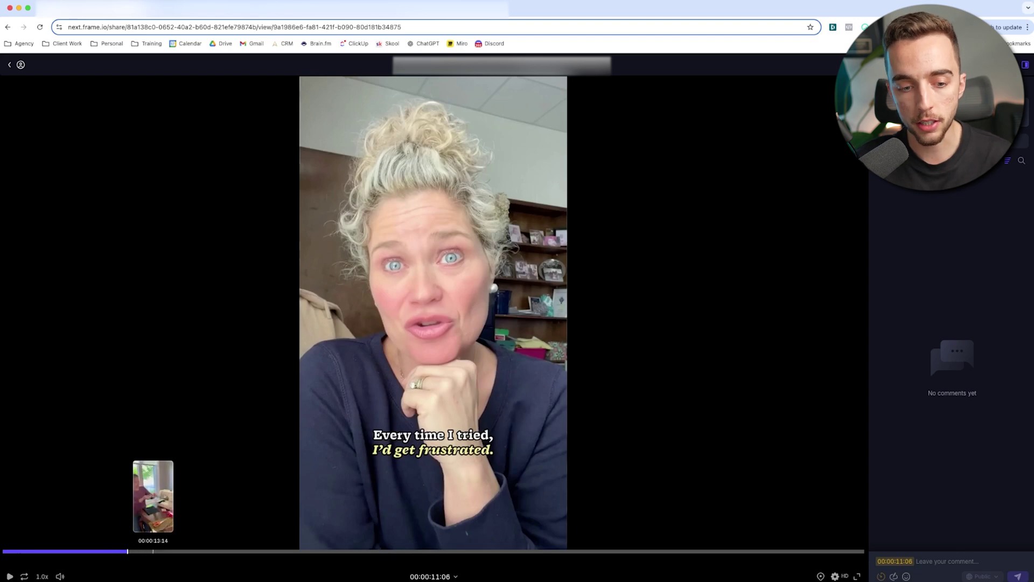
pyautogui.click(145, 551)
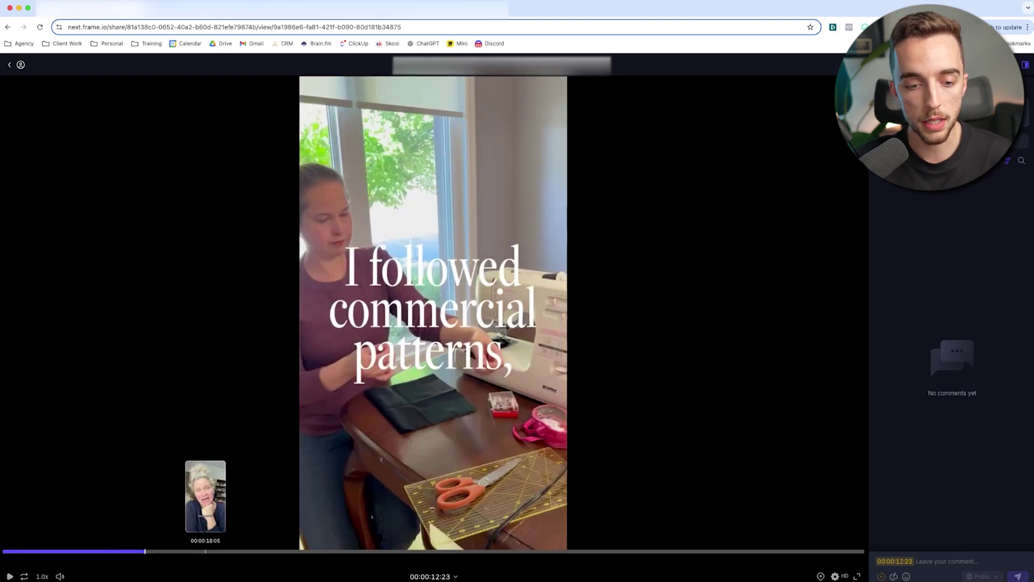
pyautogui.click(208, 551)
pyautogui.click(305, 551)
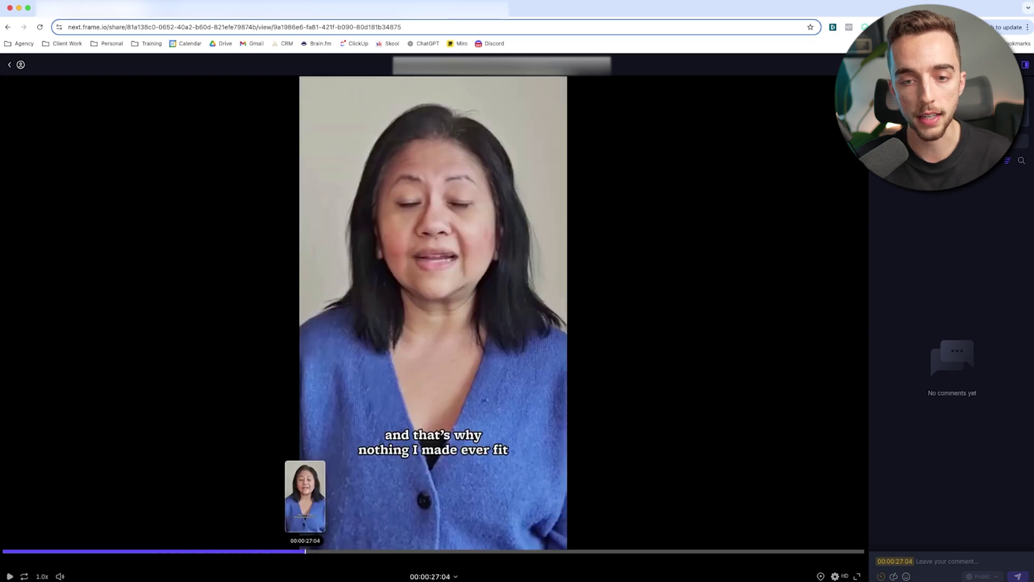
pyautogui.click(350, 551)
pyautogui.click(408, 552)
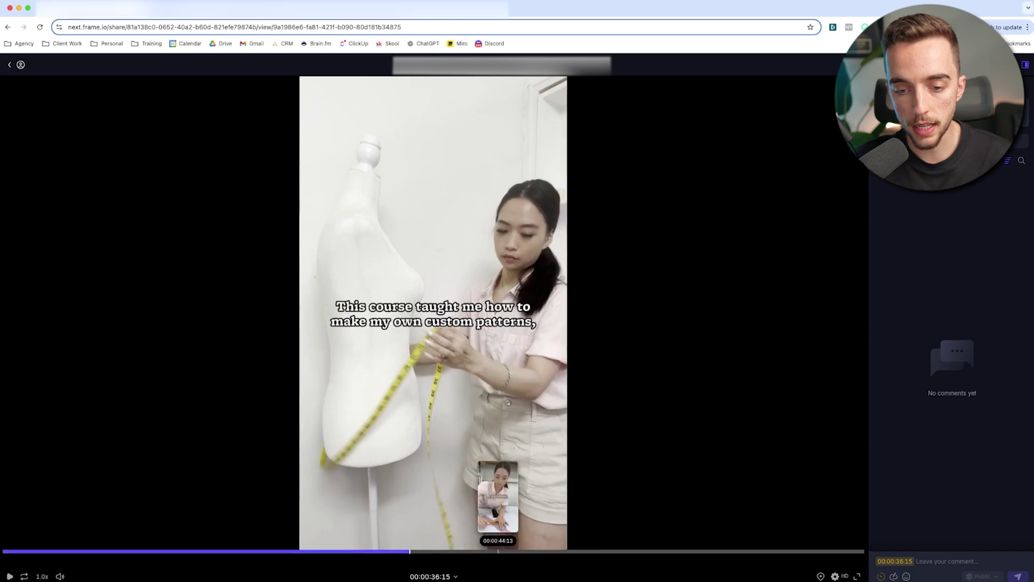
pyautogui.click(513, 551)
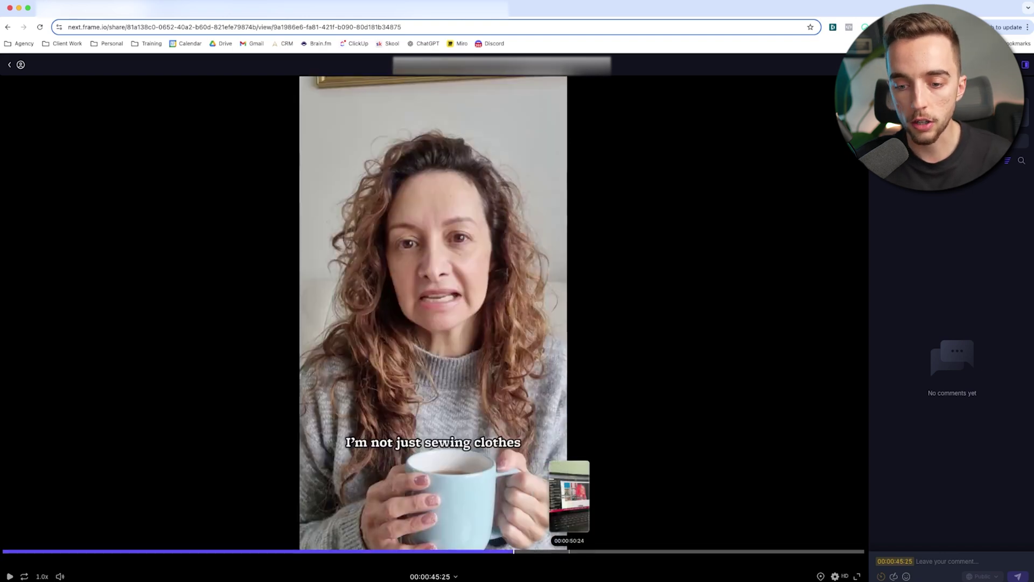
pyautogui.click(635, 551)
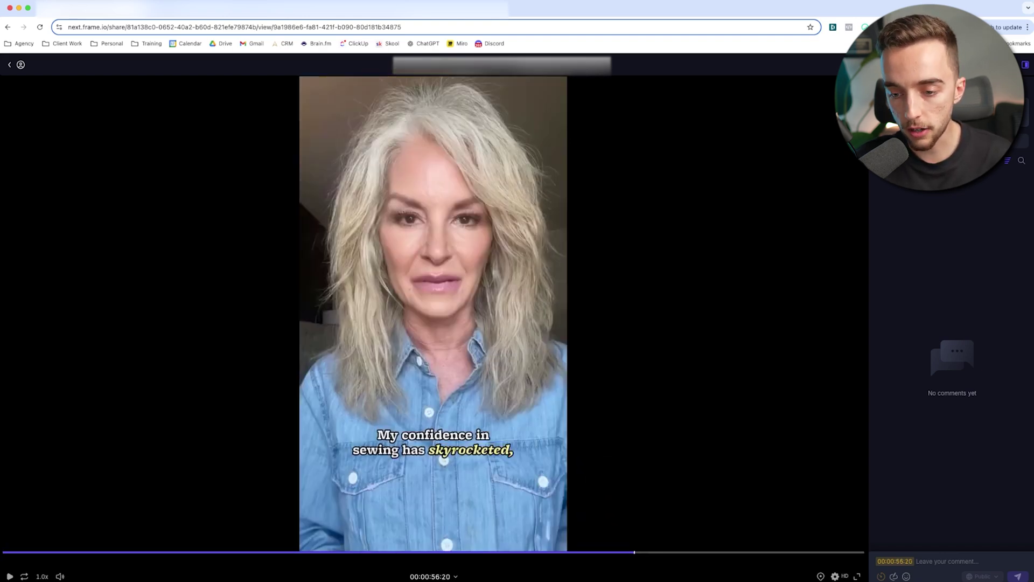
pyautogui.click(739, 552)
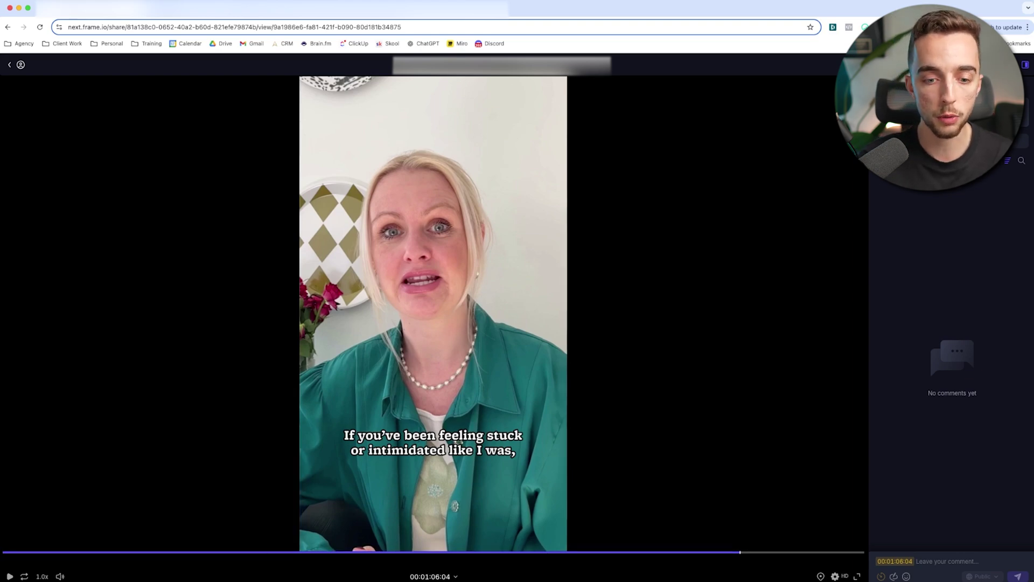
pyautogui.click(171, 551)
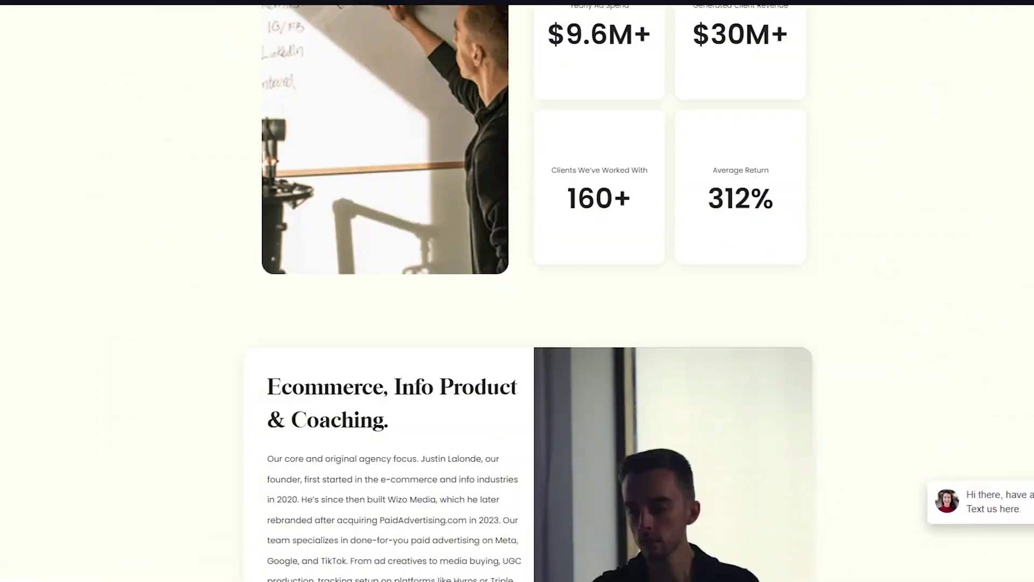
# Open the PaidAdvertising.com page for booking a demo call
pyautogui.click(582, 304)
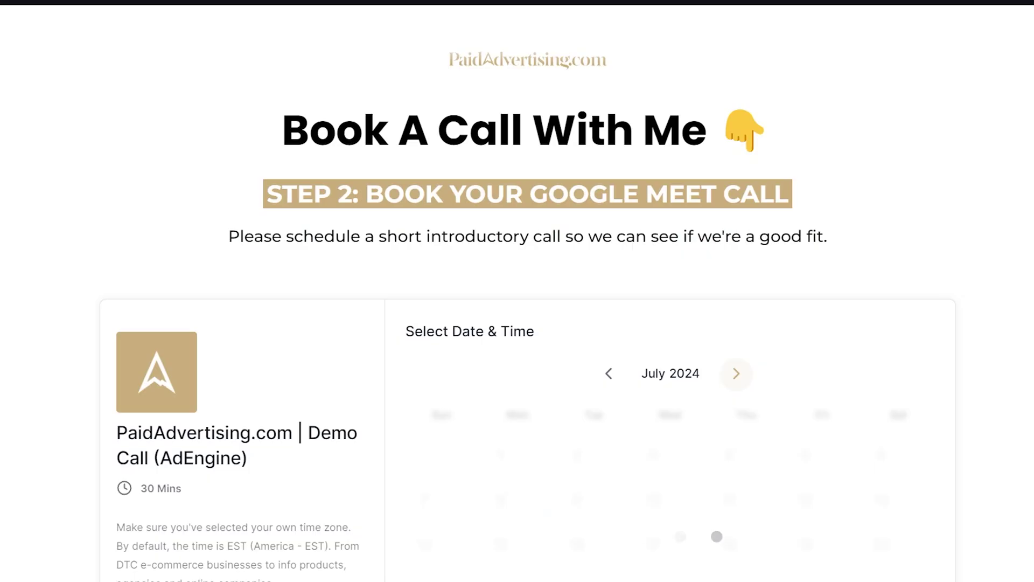
pyautogui.scroll(-5, 517, 291)
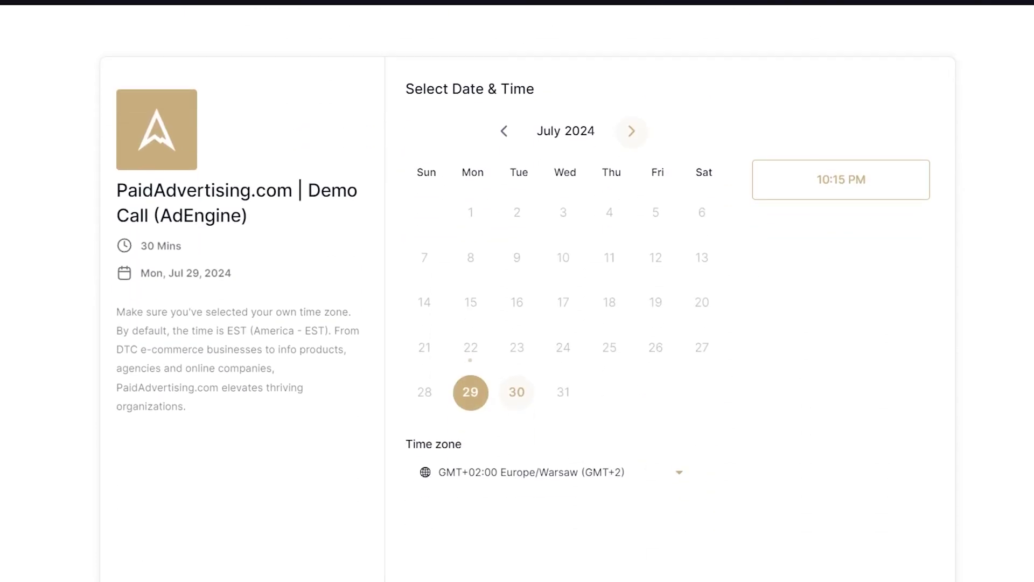